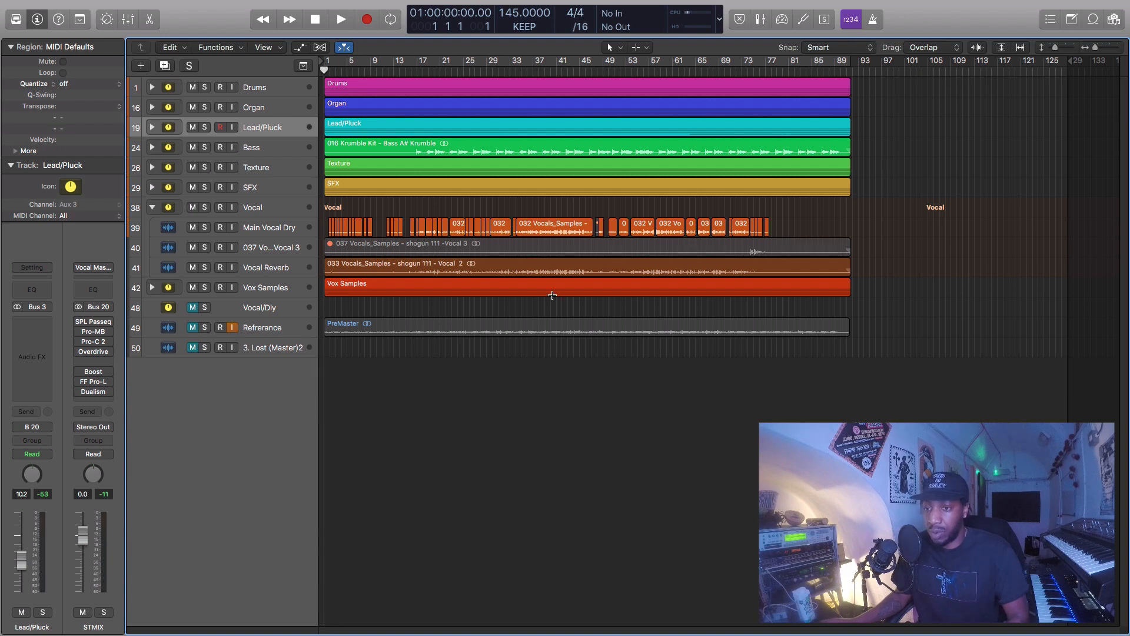
Play the full arrangement from the start and look through the enlarged track list down to the vocal tracks.
key(space)
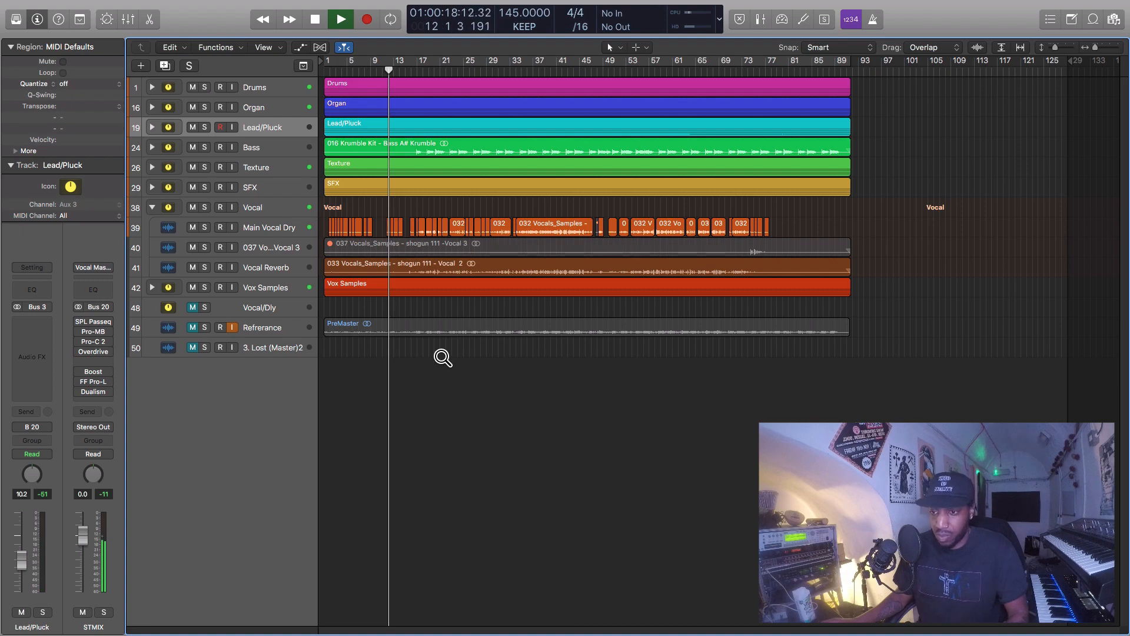
scroll(442, 357, up, 3)
scroll(441, 357, up, 3)
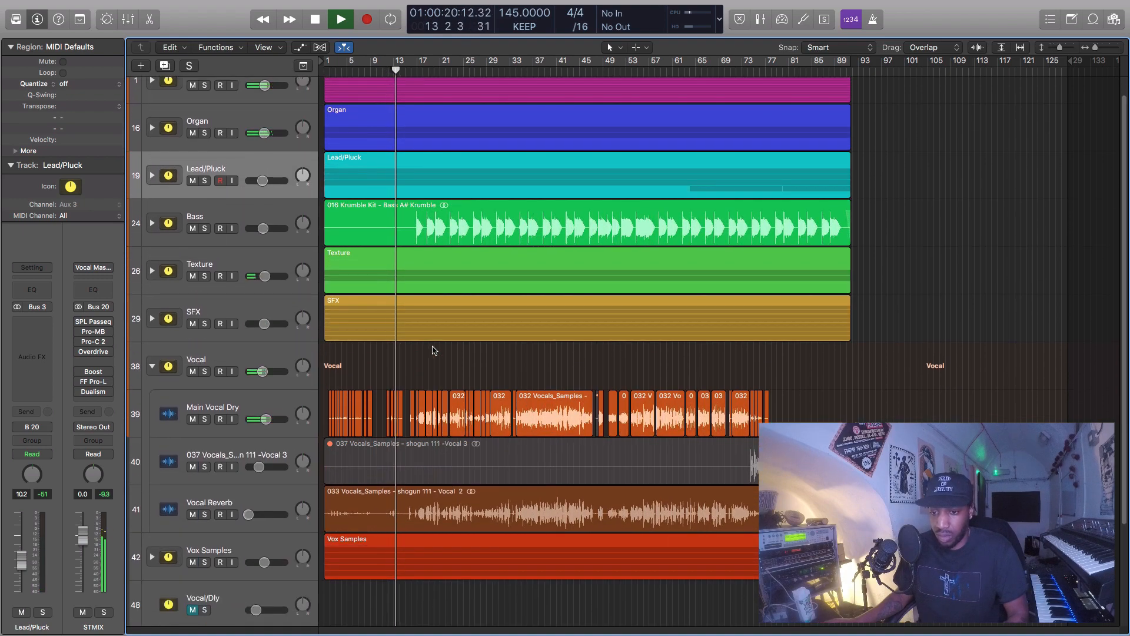
scroll(441, 339, down, 2)
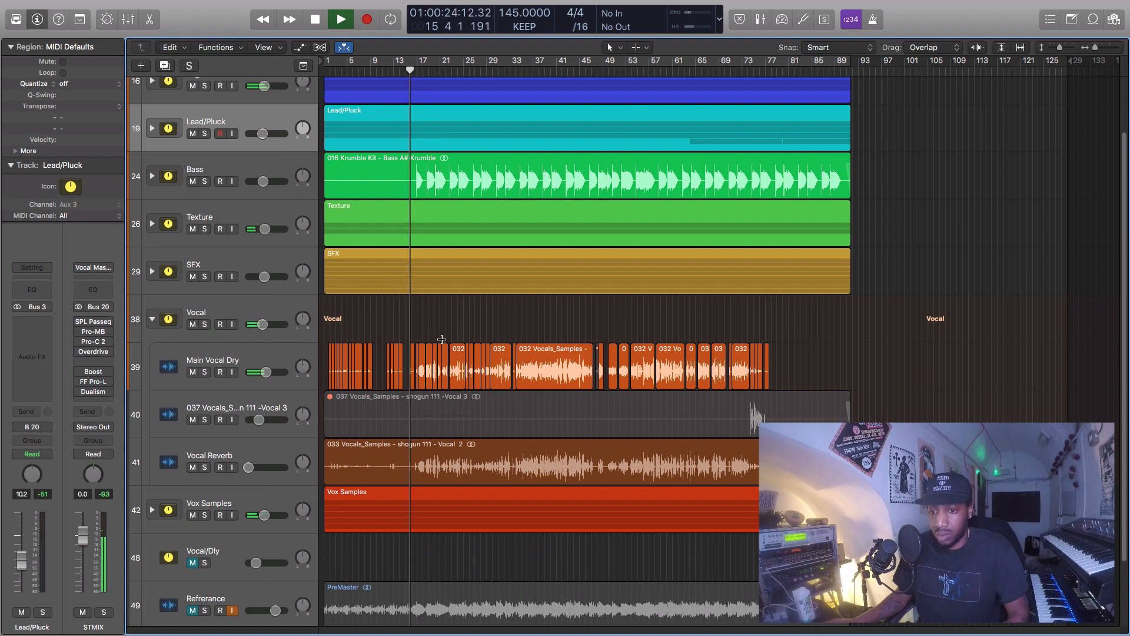
scroll(442, 339, down, 2)
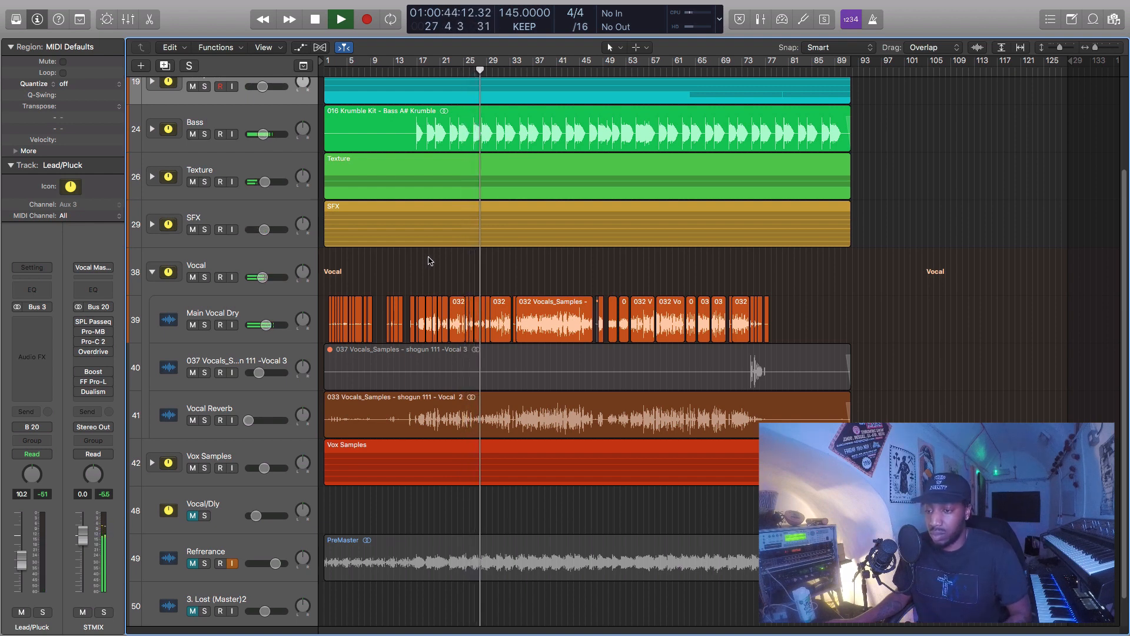
key(space)
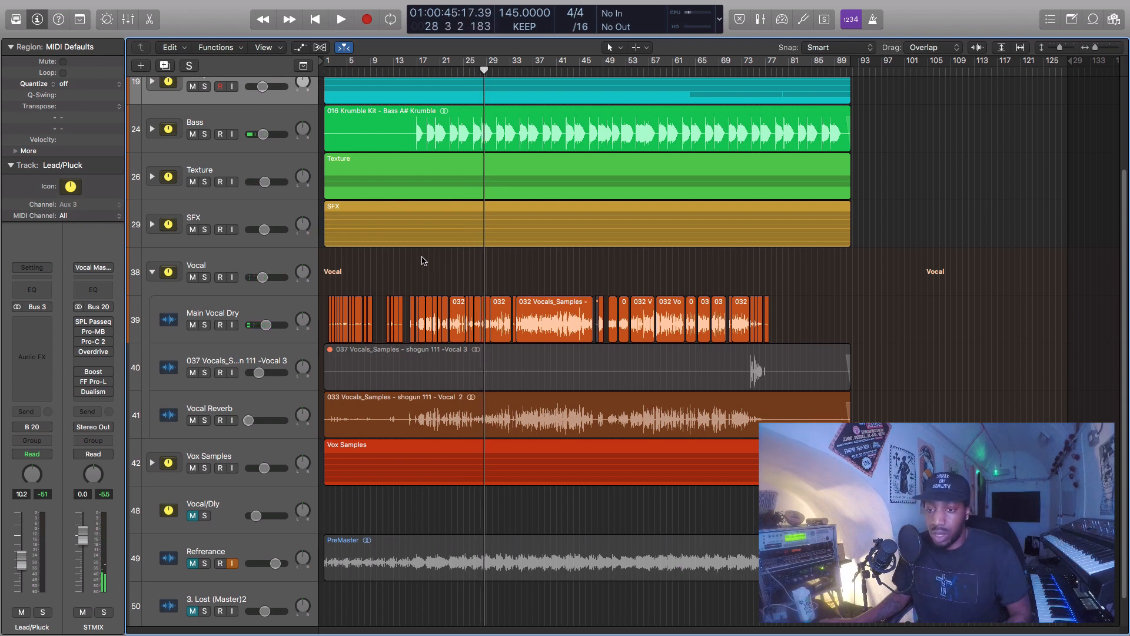
Solo the Vocal stack, audition it from bar 17, and set the cycle range from bar 17 to about bar 25.
click(206, 278)
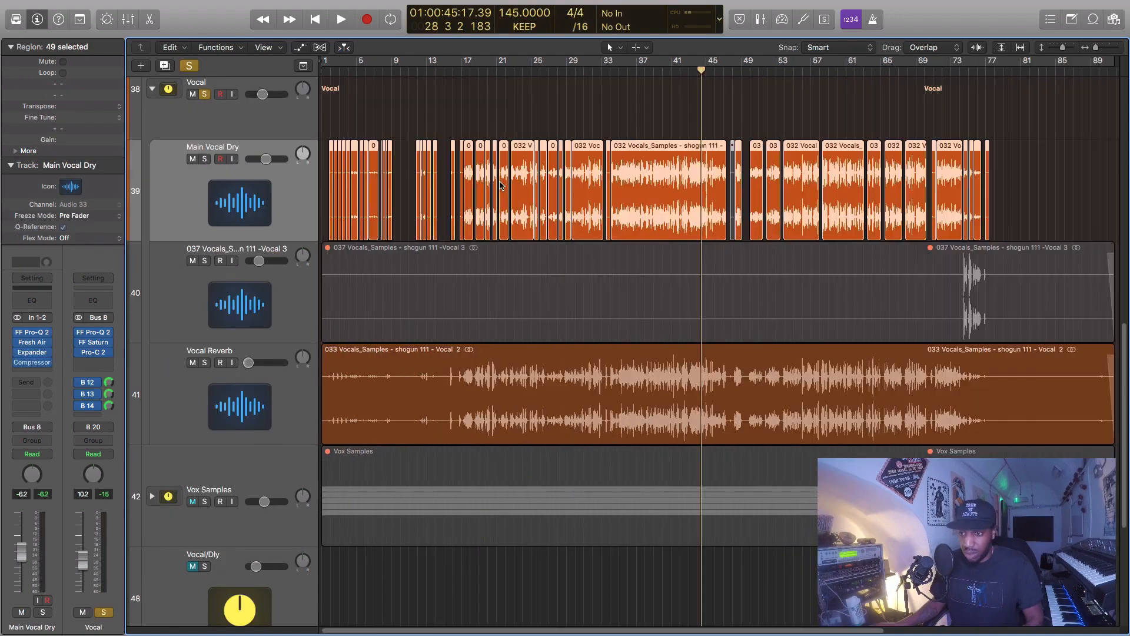
key(super+Right)
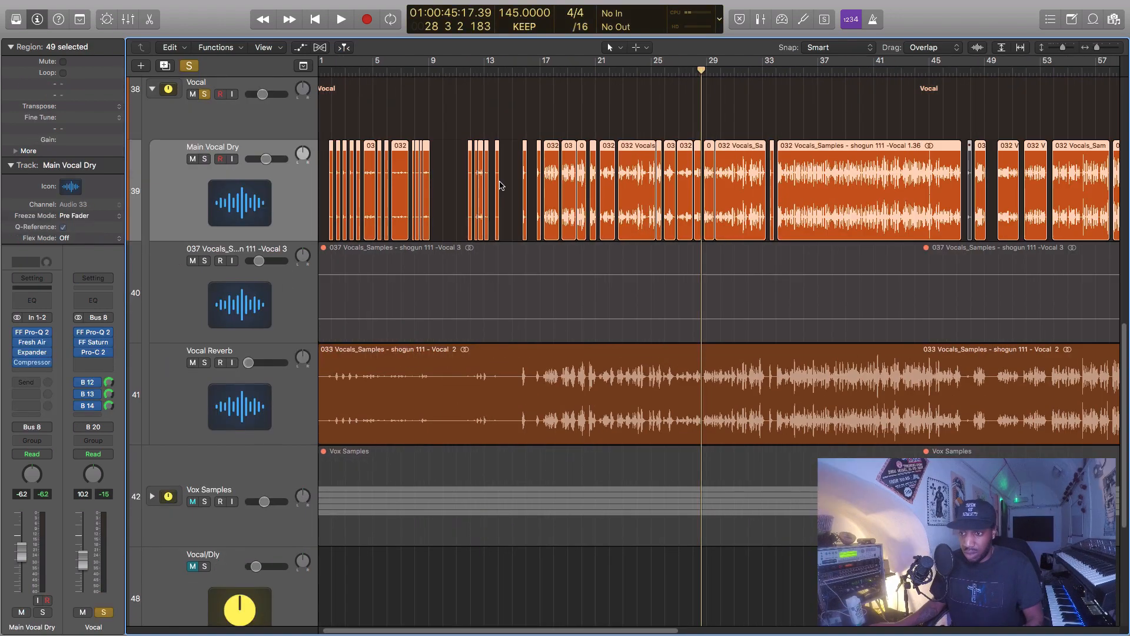
click(539, 71)
key(space)
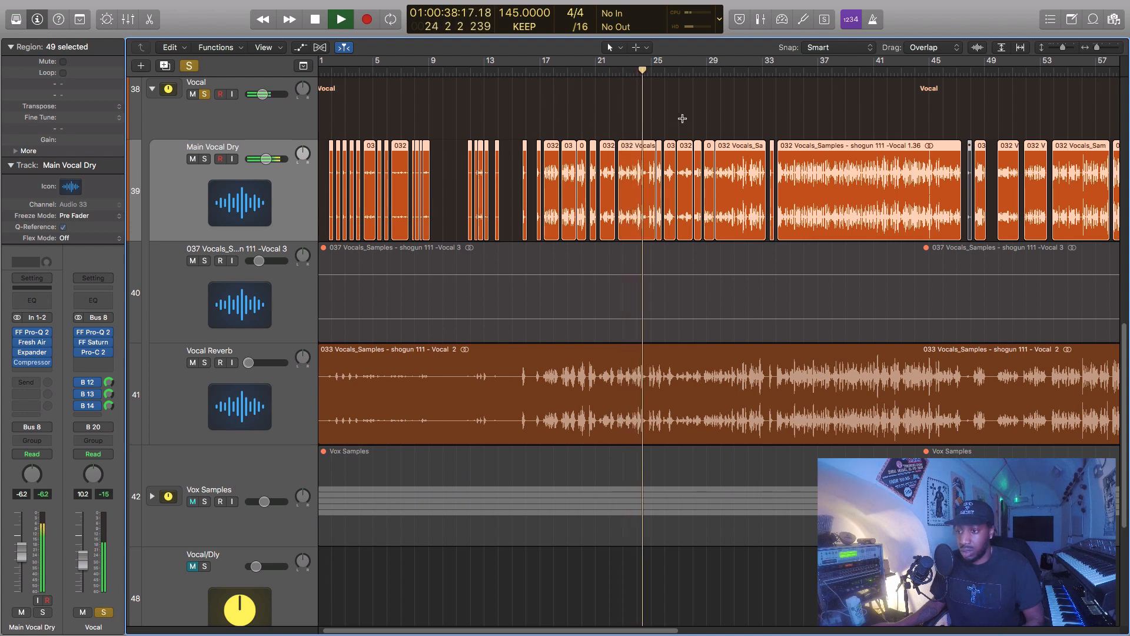
key(space)
drag(541, 65, 651, 66)
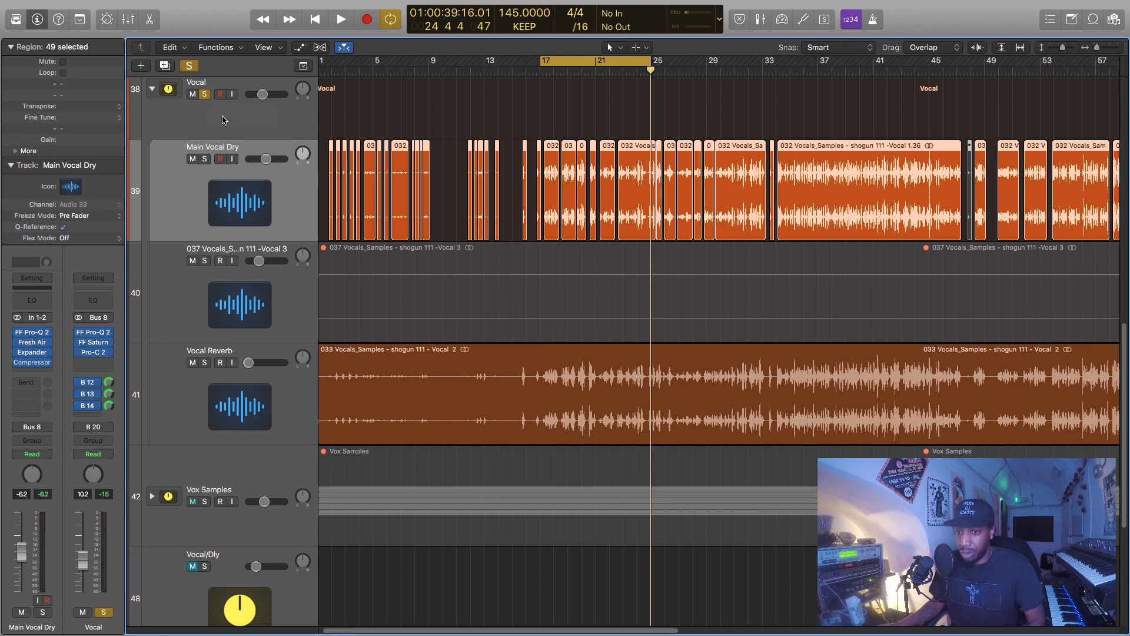
Examine the channel strips of the Vocal stack and the Main Vocal Dry track by selecting each in turn.
scroll(200, 114, down, 2)
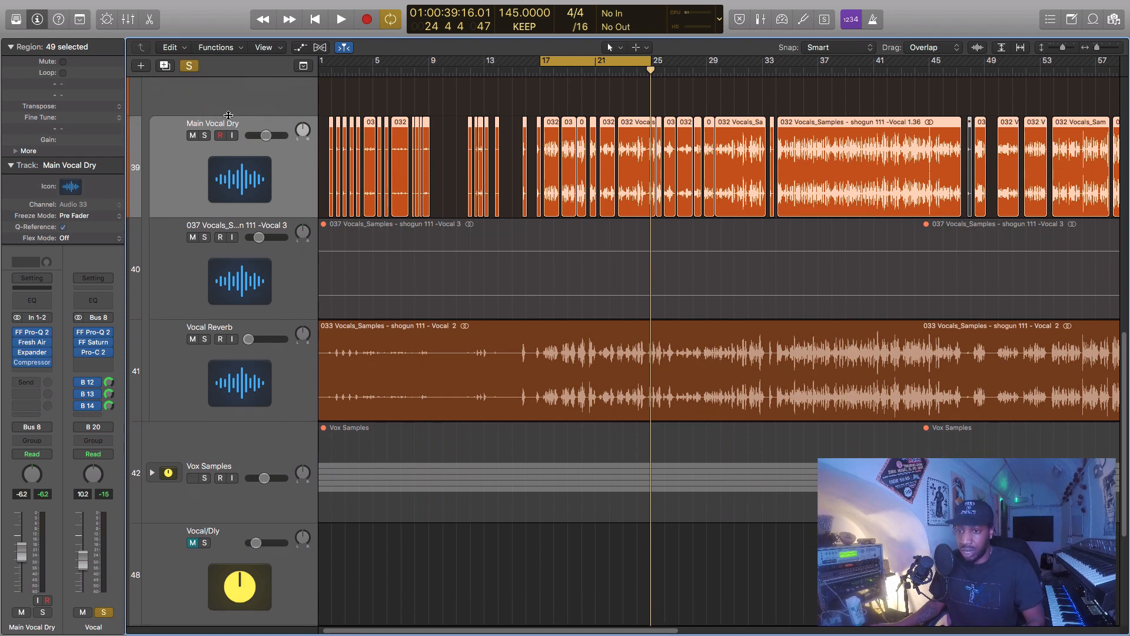
scroll(228, 115, up, 2)
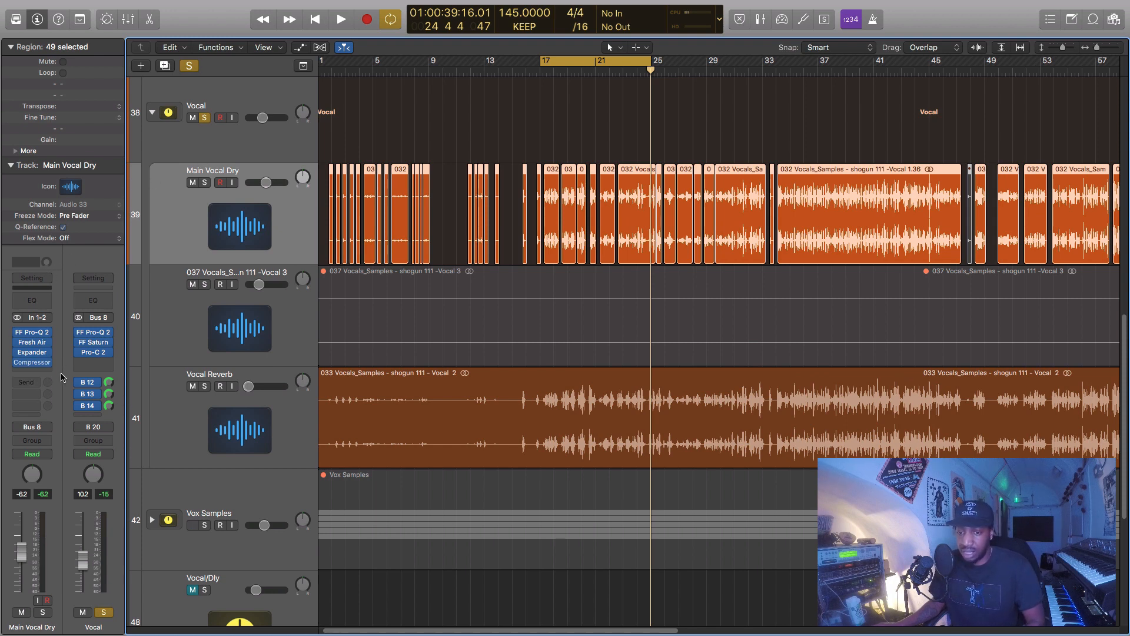
click(246, 147)
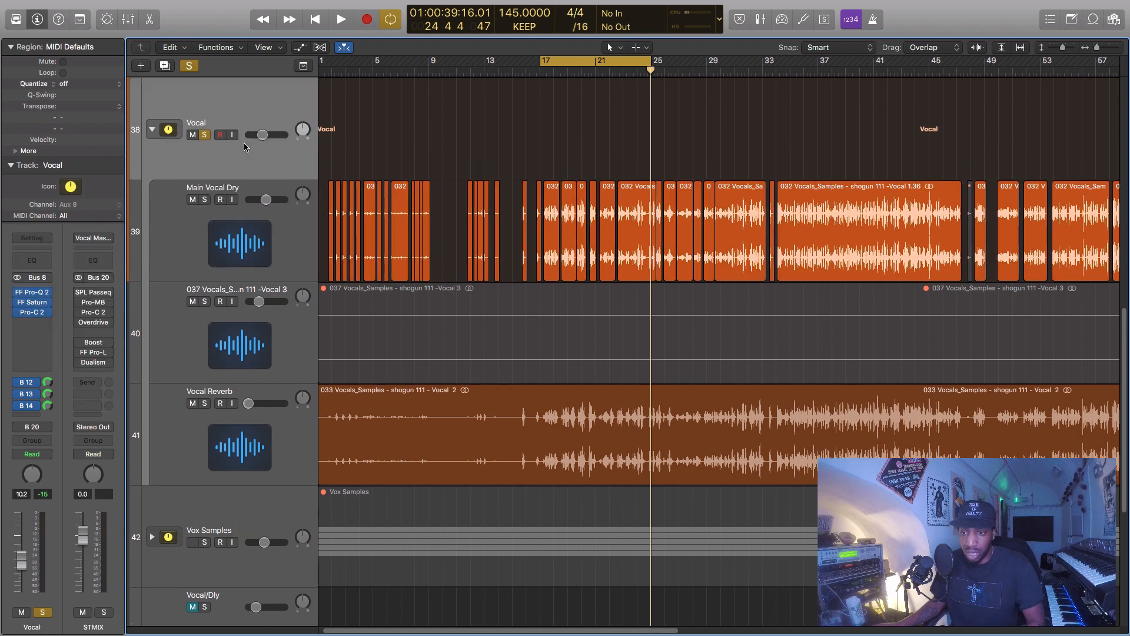
click(228, 232)
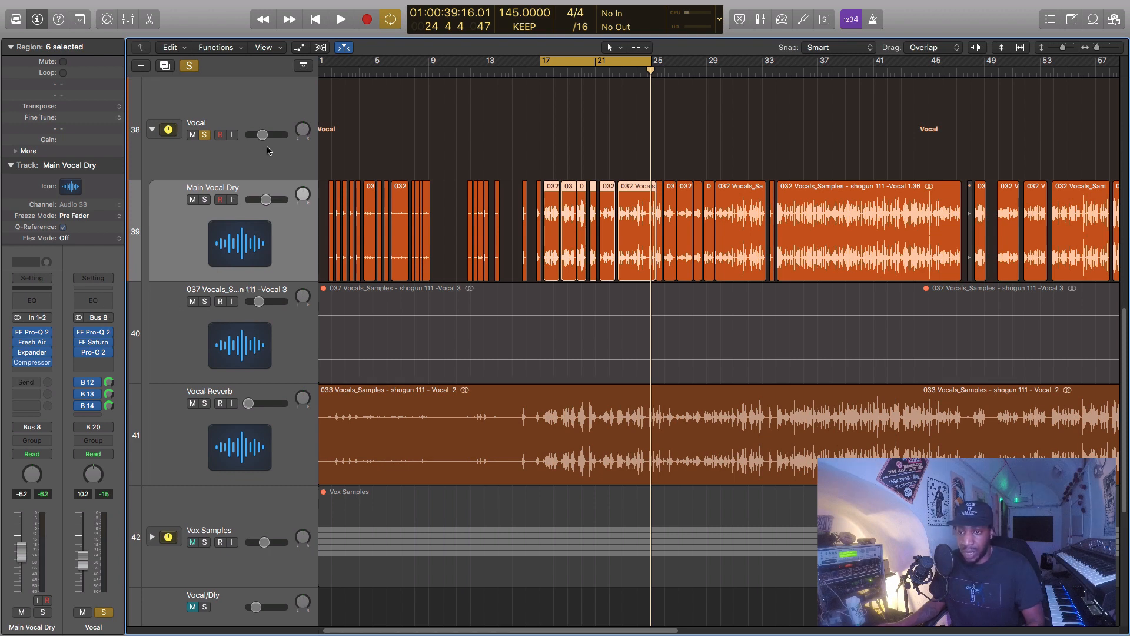
click(257, 161)
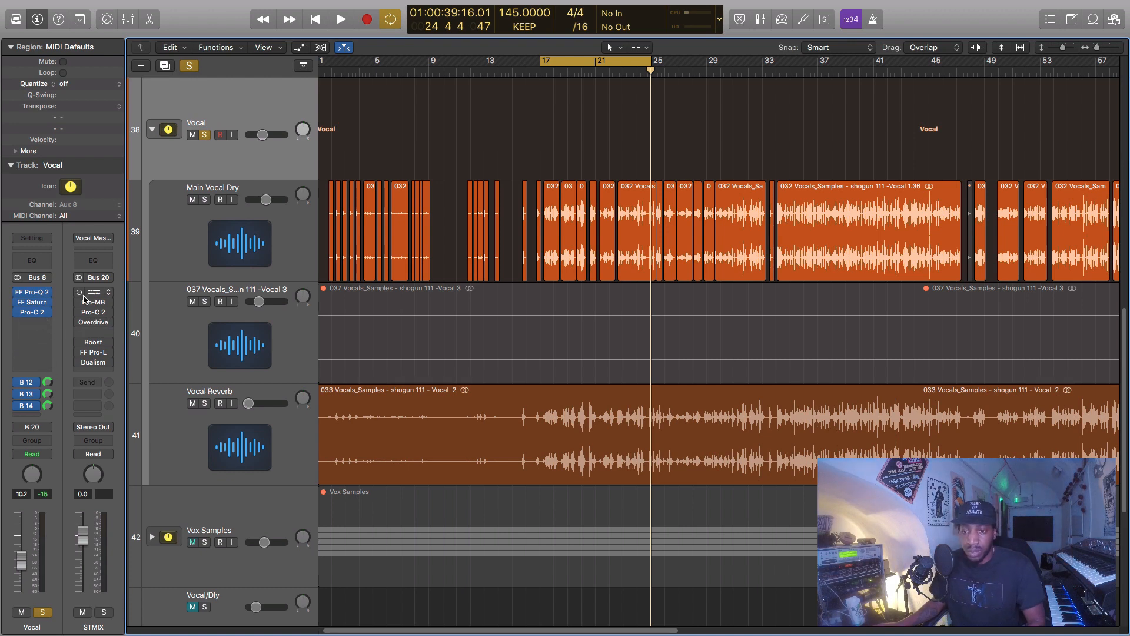
Show the destination channels of the Vocal stack's Bus 12, Bus 13 and Bus 14 sends one after another.
click(32, 386)
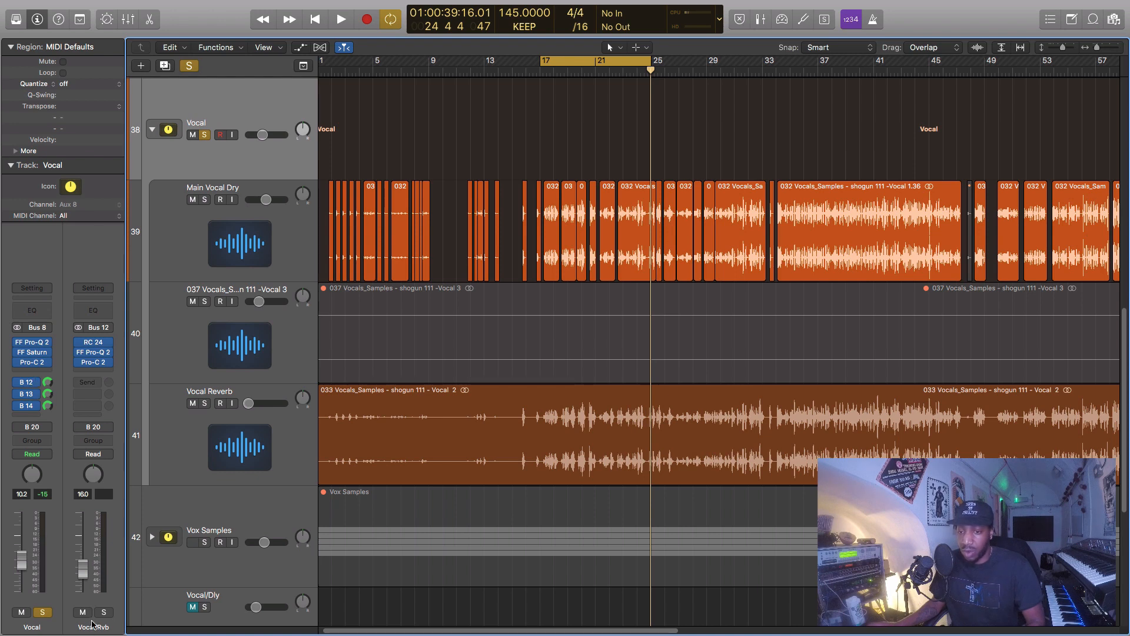
click(33, 394)
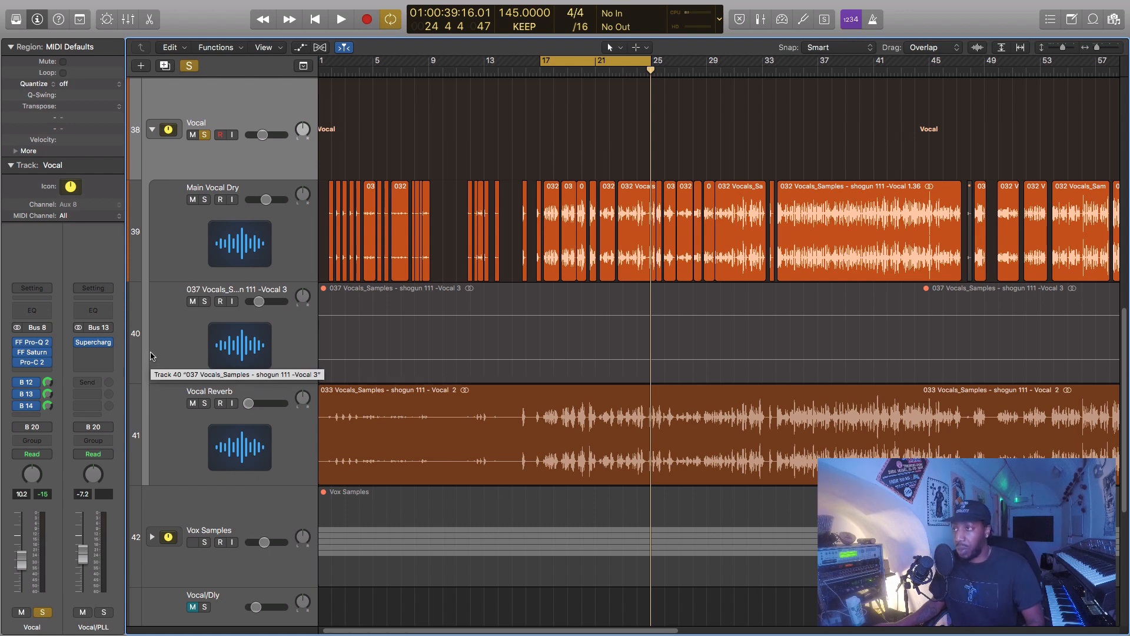
click(31, 405)
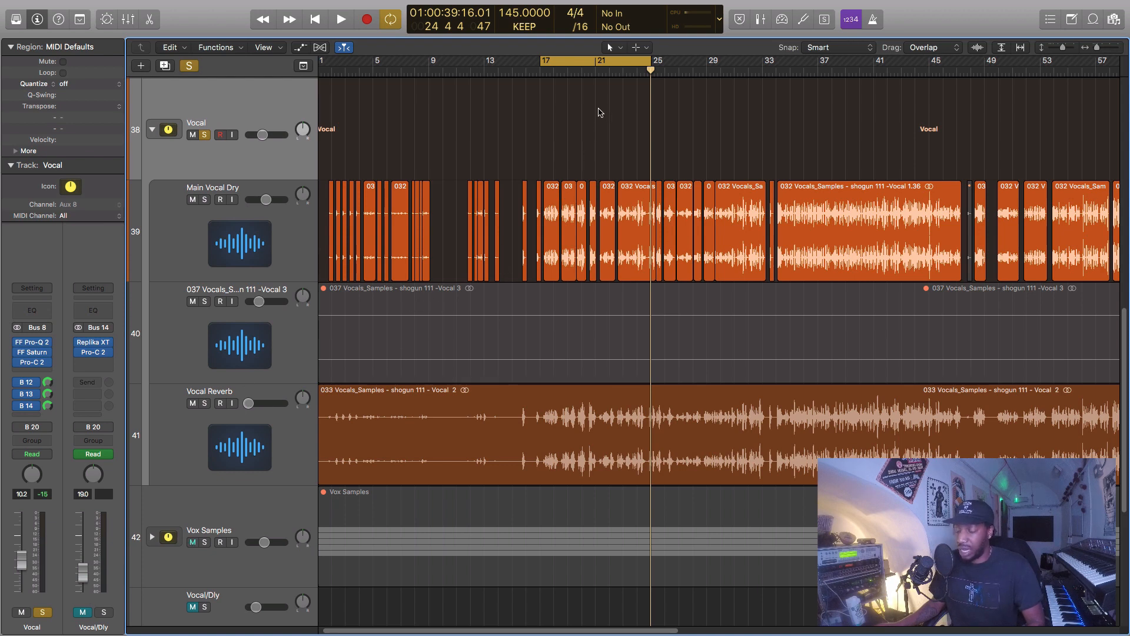
Solo the Vocal/Rvb channel instead of the Vocal stack and play the cycle to hear only the reverb.
click(30, 382)
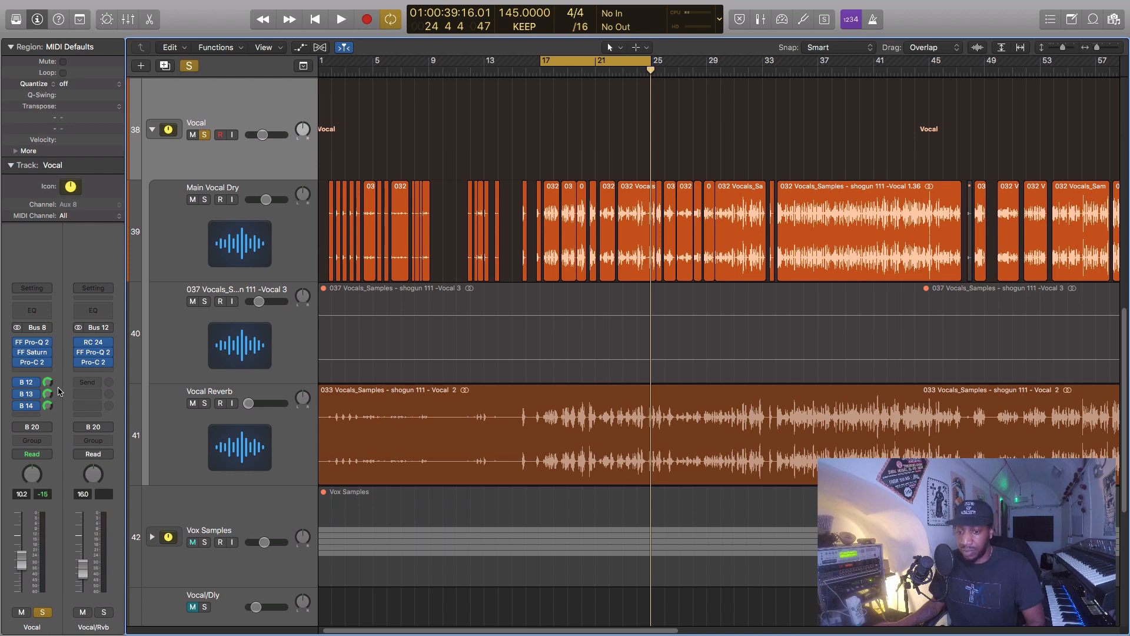
click(106, 614)
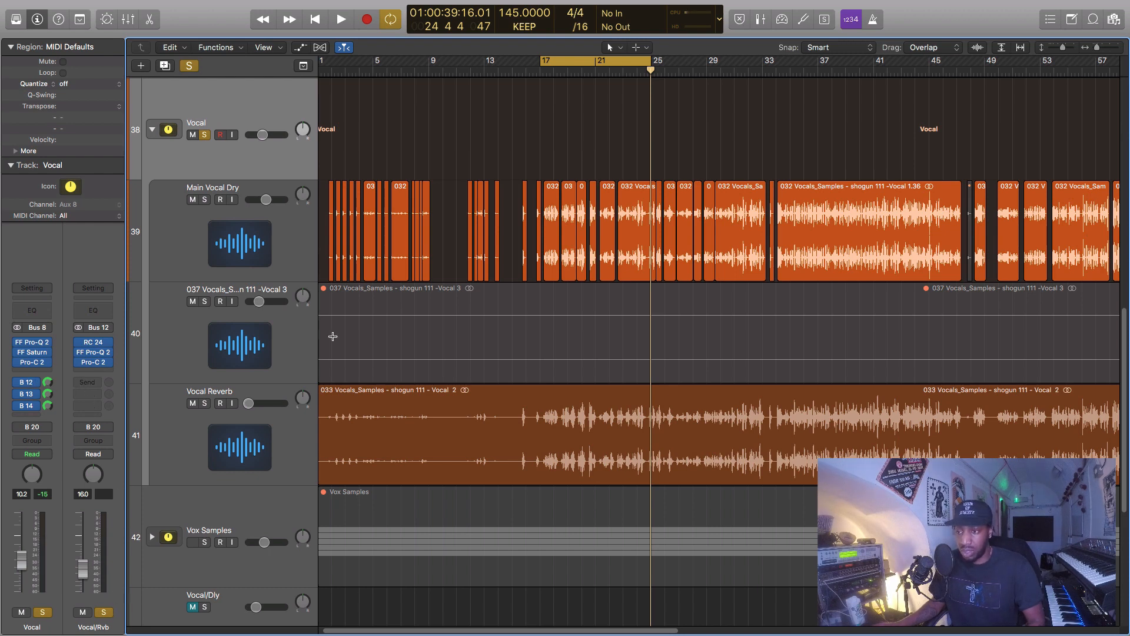
click(42, 613)
key(space)
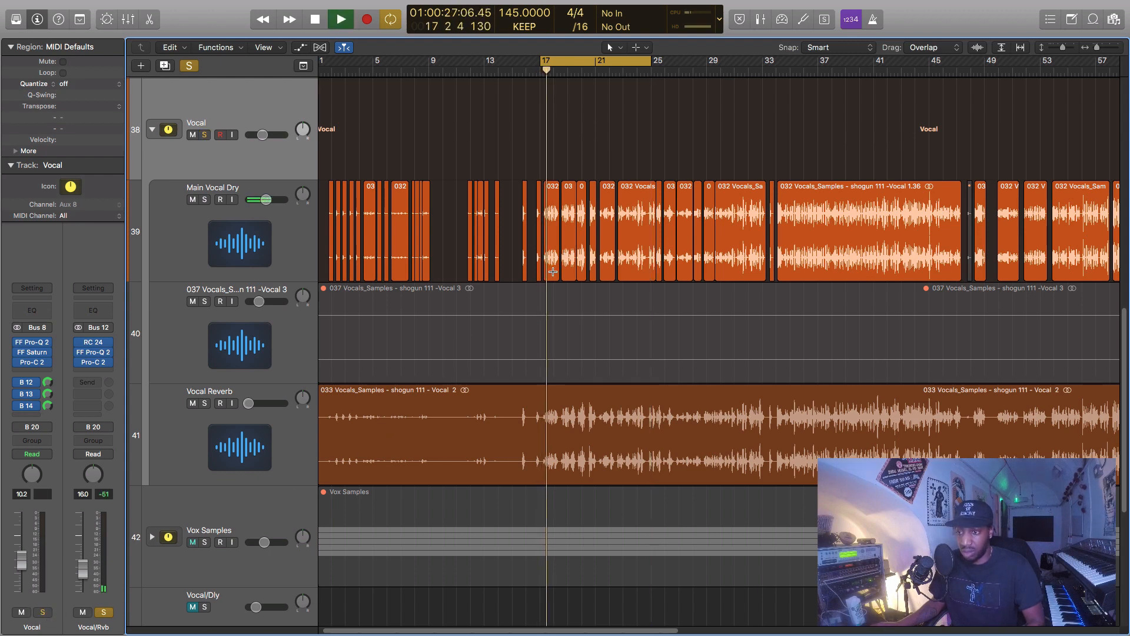
key(space)
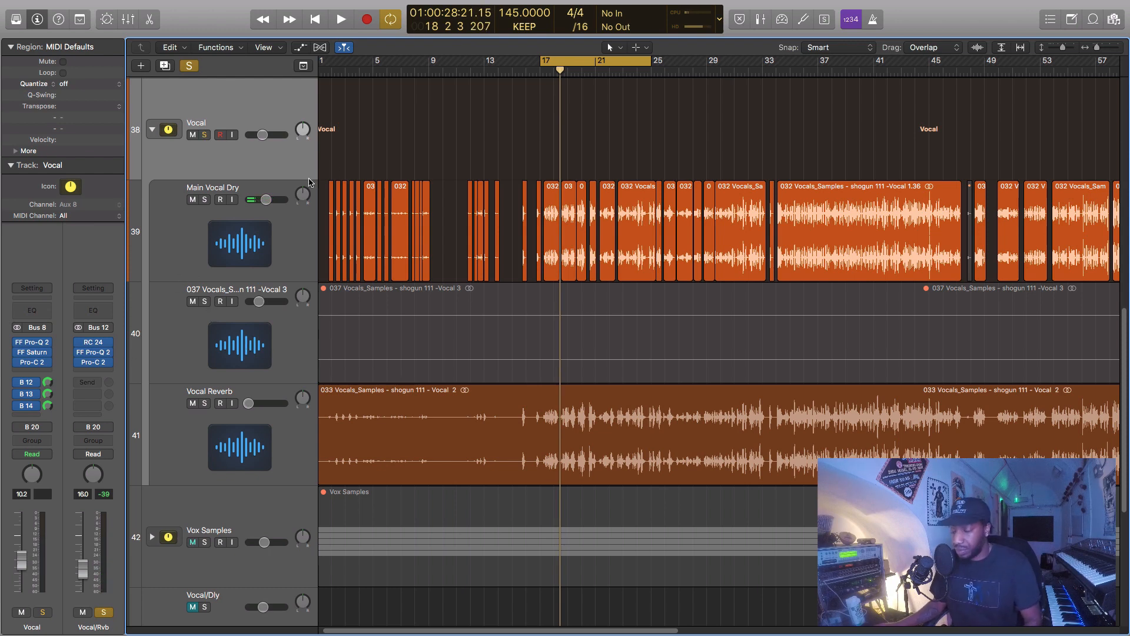
Bypass the Pro-C 2 and FF Pro-Q 2 plug-ins on the Vocal/Rvb channel and audition the reverb without them.
click(79, 364)
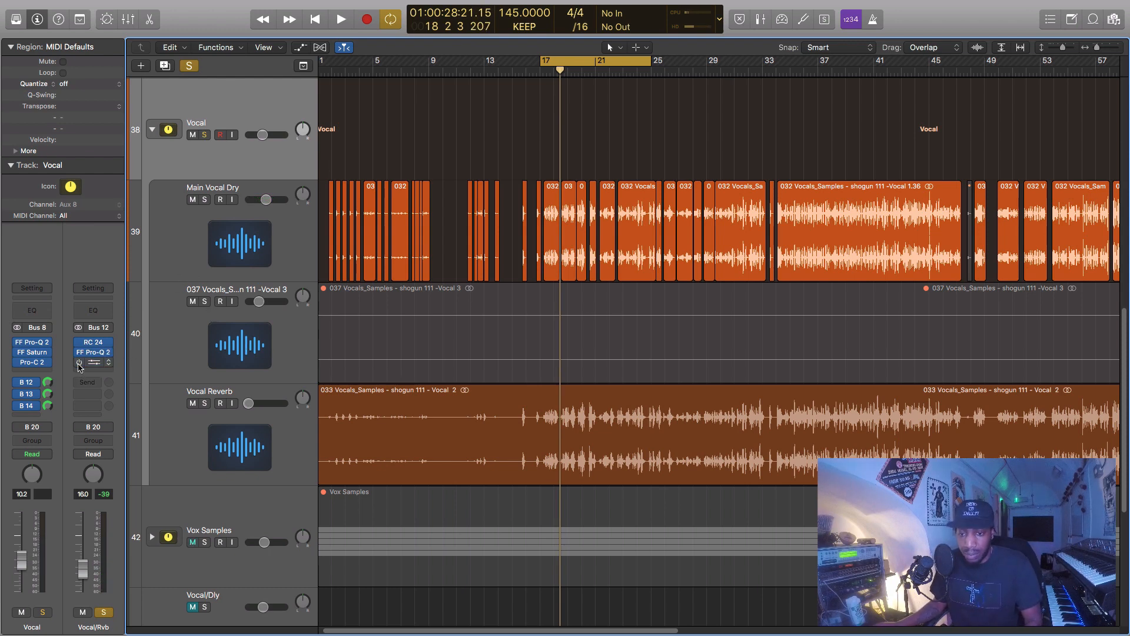
click(78, 352)
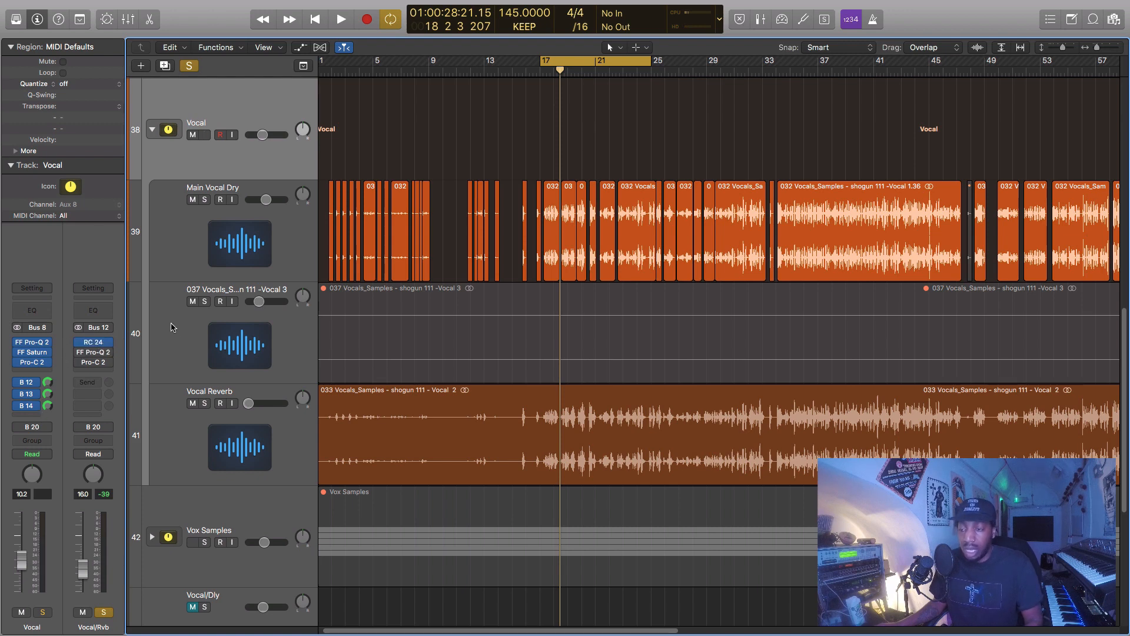
key(space)
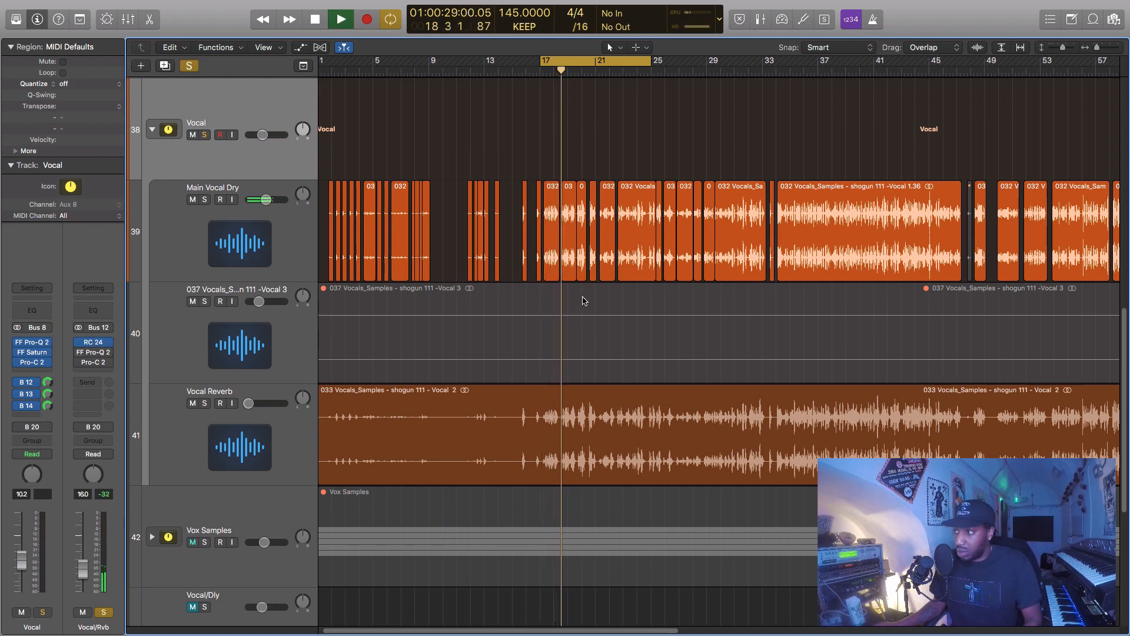
key(space)
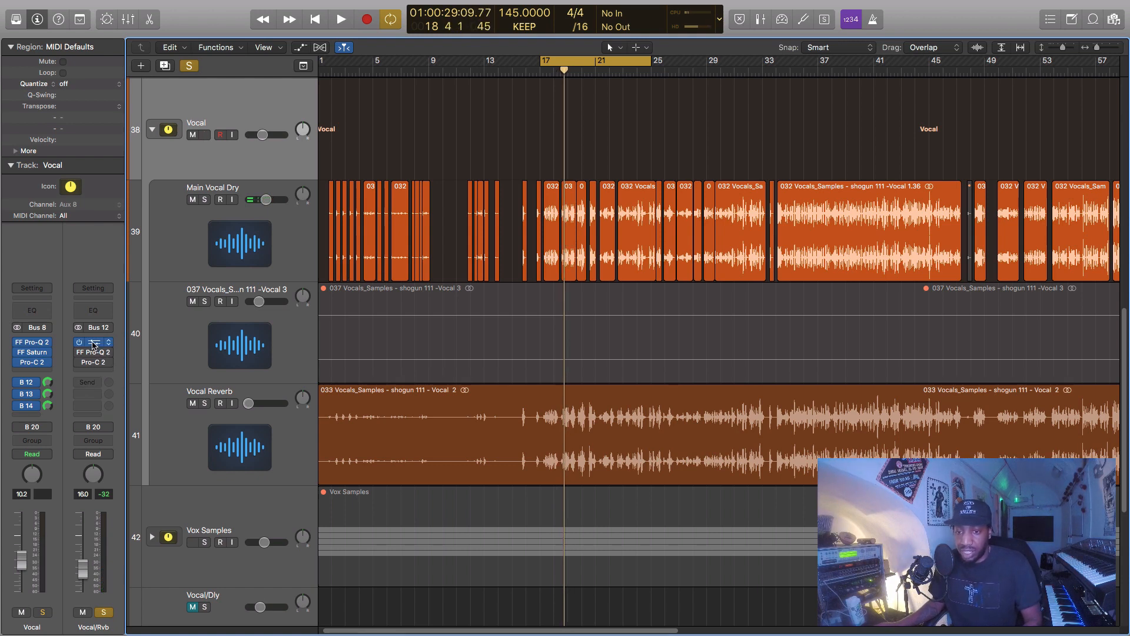
Open the RC 24 reverb on the Vocal/Rvb channel, place its window over the arrangement, and audition the Small Hall Dark preset.
click(93, 344)
drag(154, 25, 765, 101)
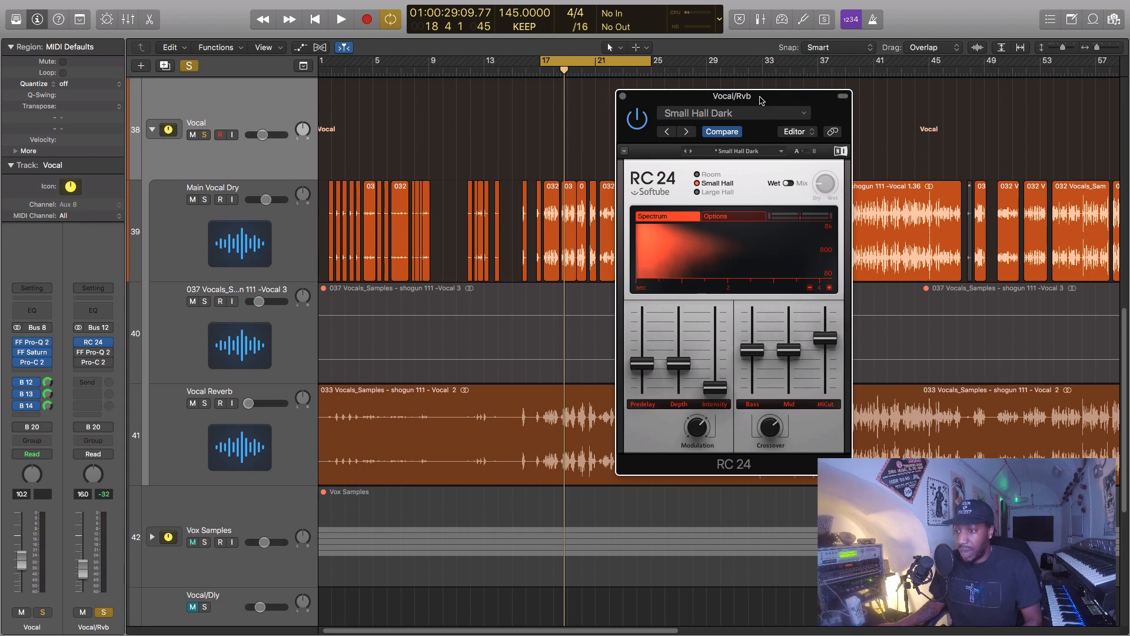
drag(760, 100, 786, 98)
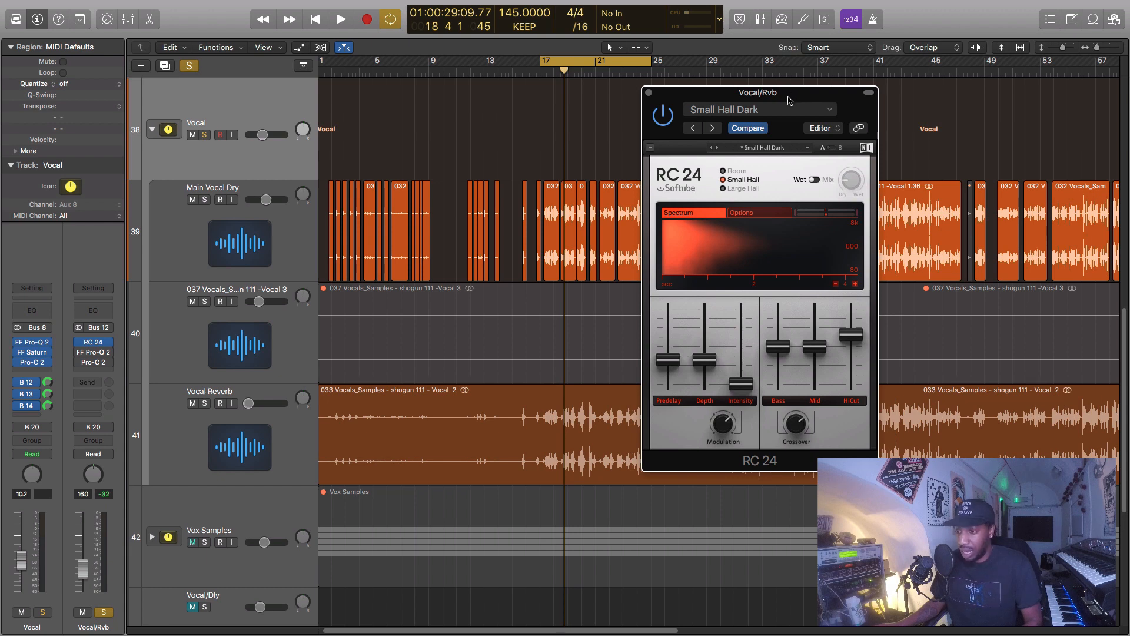
drag(784, 98, 790, 93)
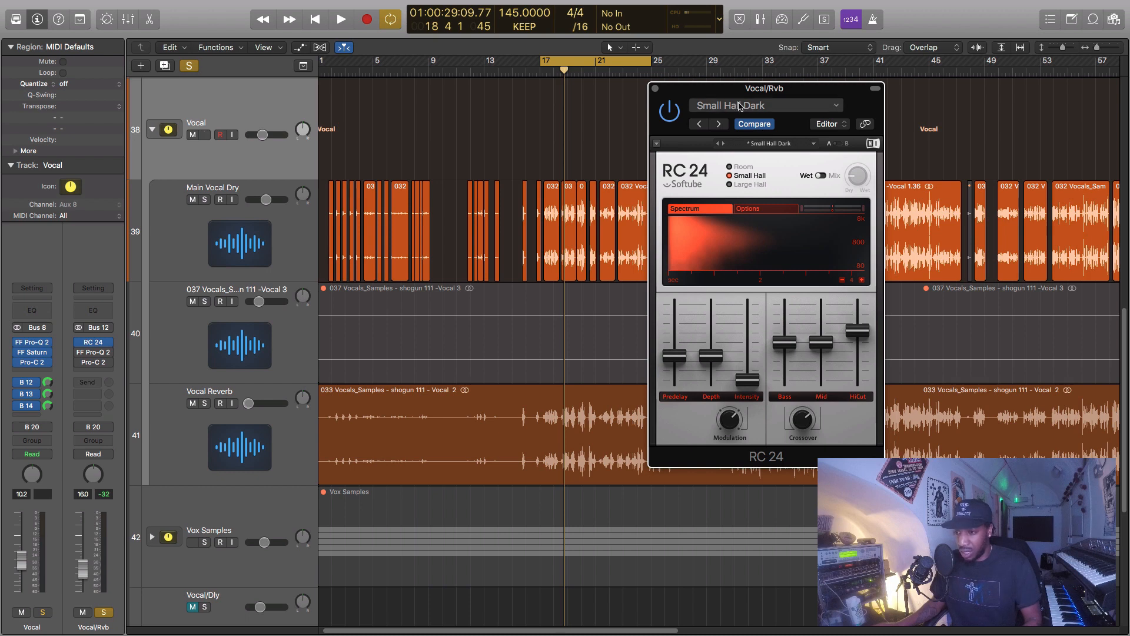
key(space)
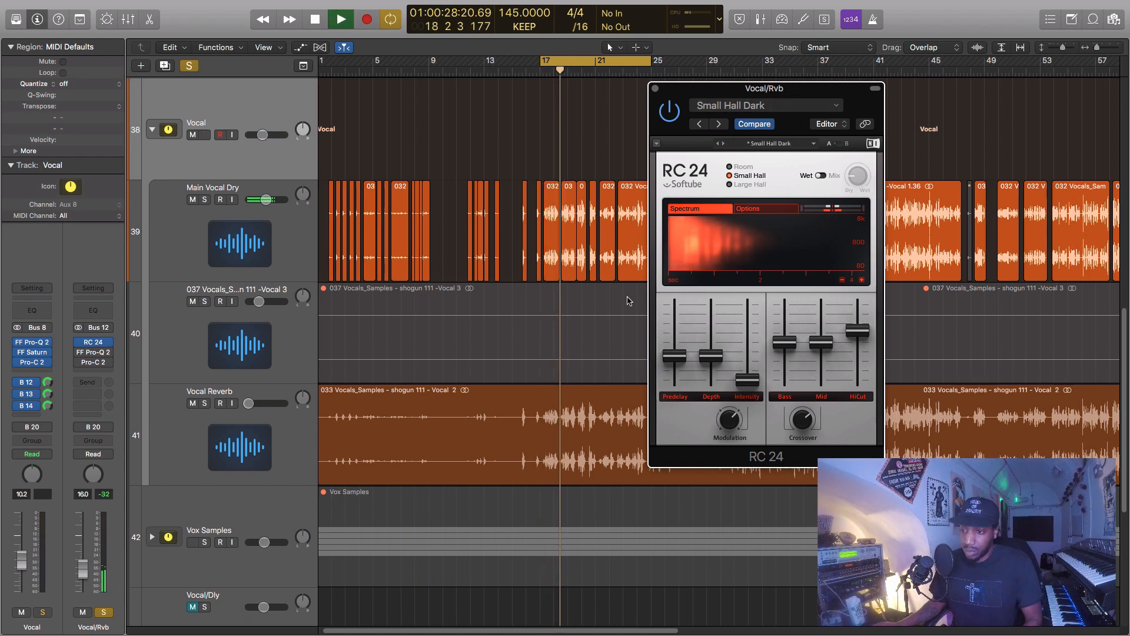
key(space)
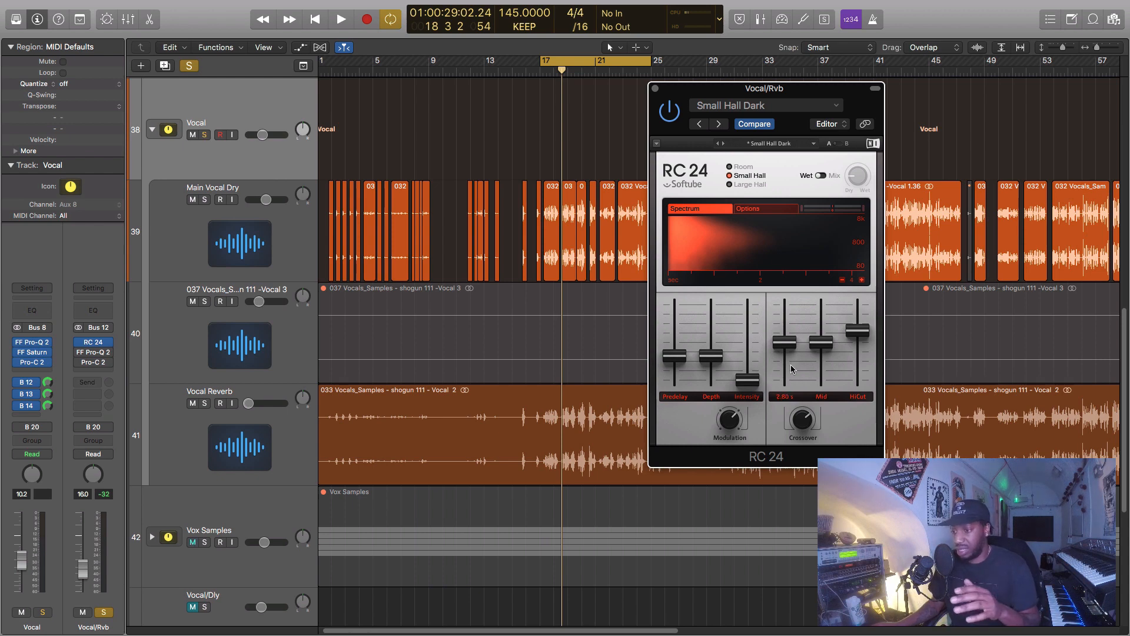
Raise the Vocal/Rvb channel level to -6.0 dB and audition the reverb alone and together with the Vocal stack.
click(83, 572)
drag(83, 573, 84, 551)
key(space)
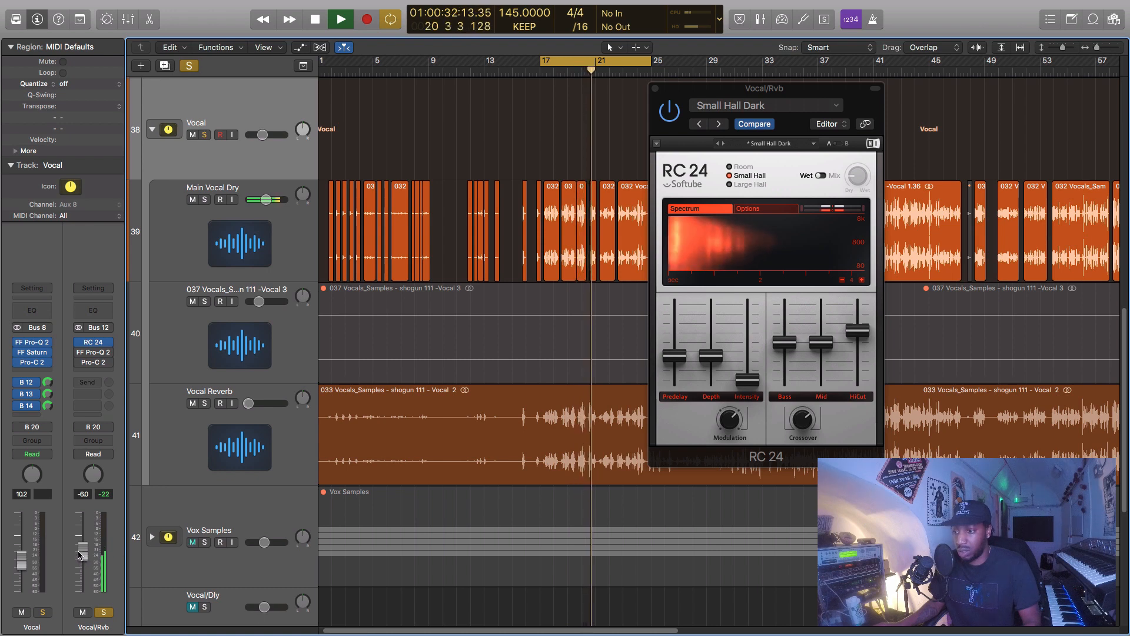
key(space)
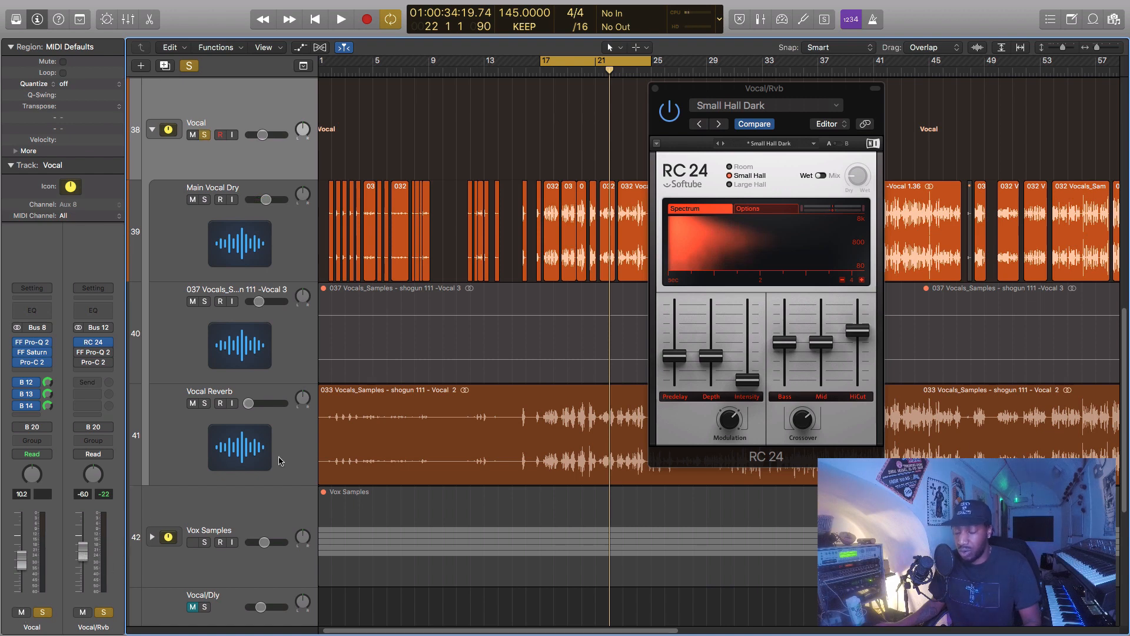
key(space)
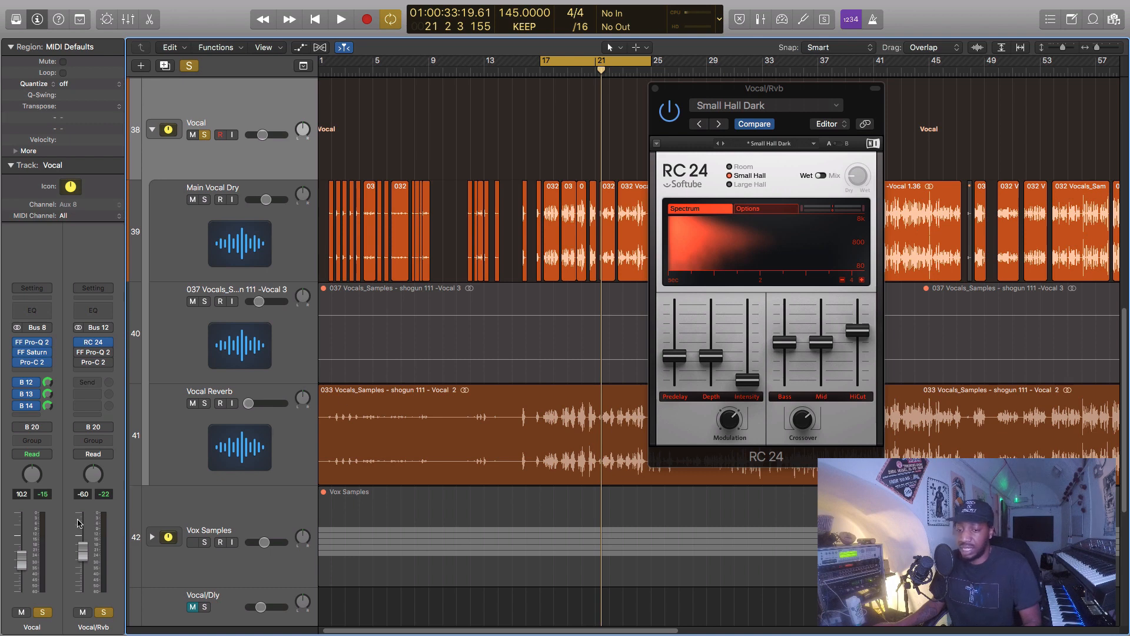
Lower the Vocal/Rvb channel level to -16.0 dB and audition the reverb together with the Vocal stack.
drag(82, 550, 83, 565)
double_click(85, 495)
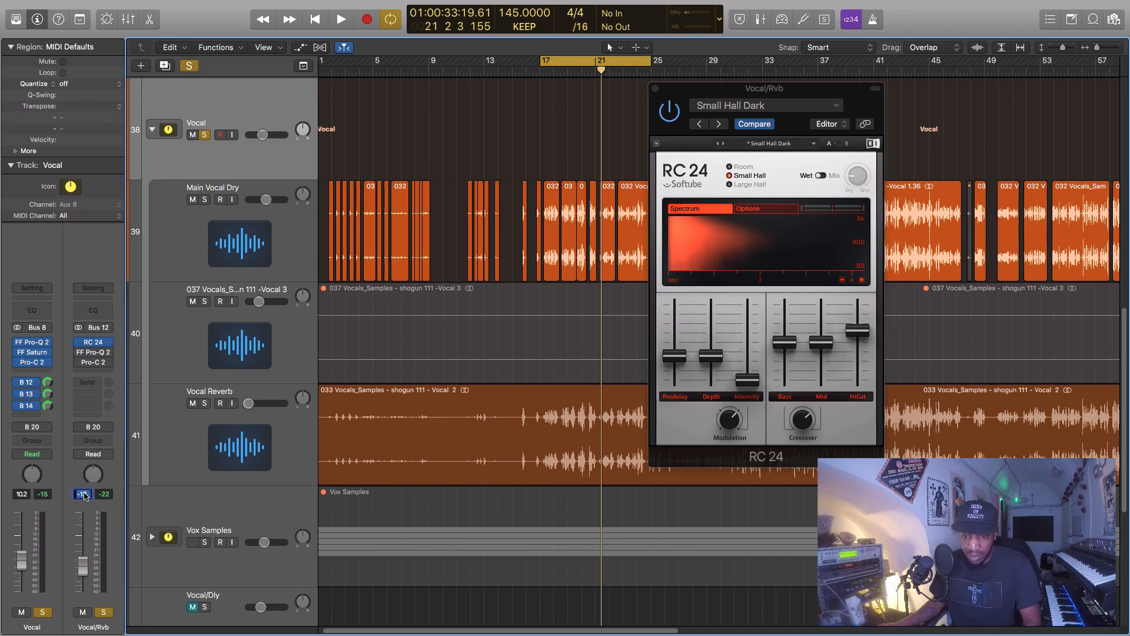
text(-)
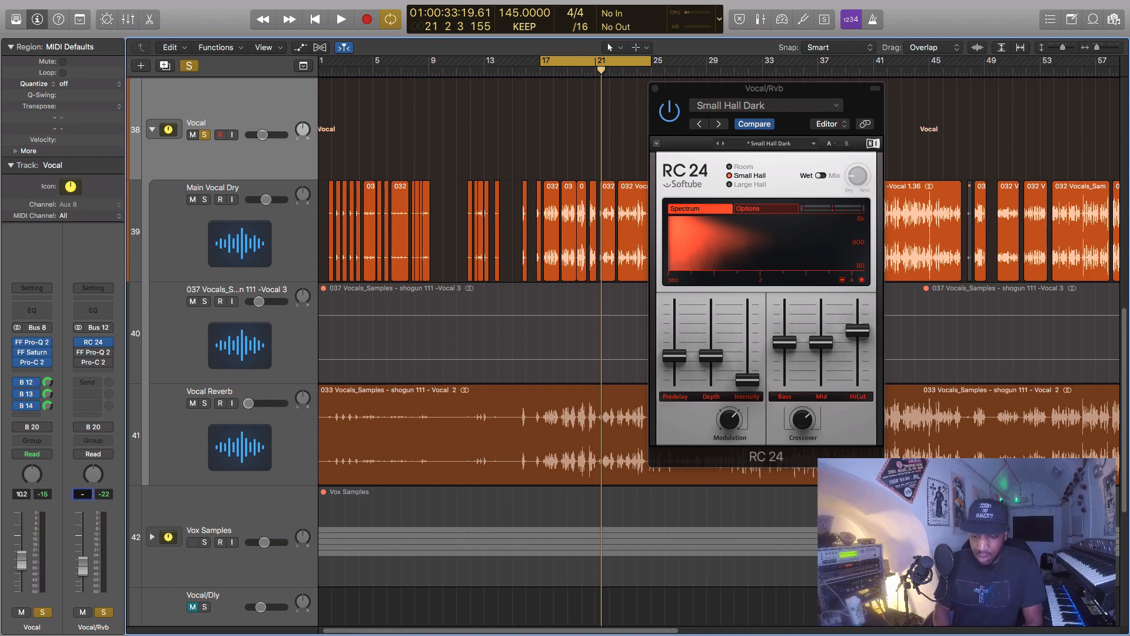
key(Return)
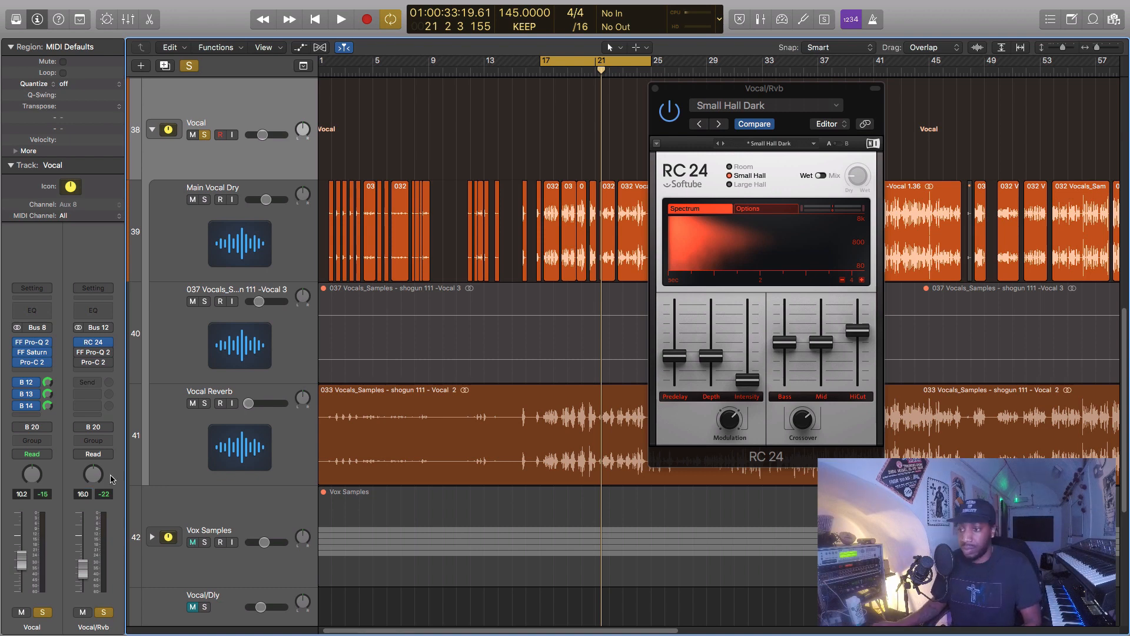
key(space)
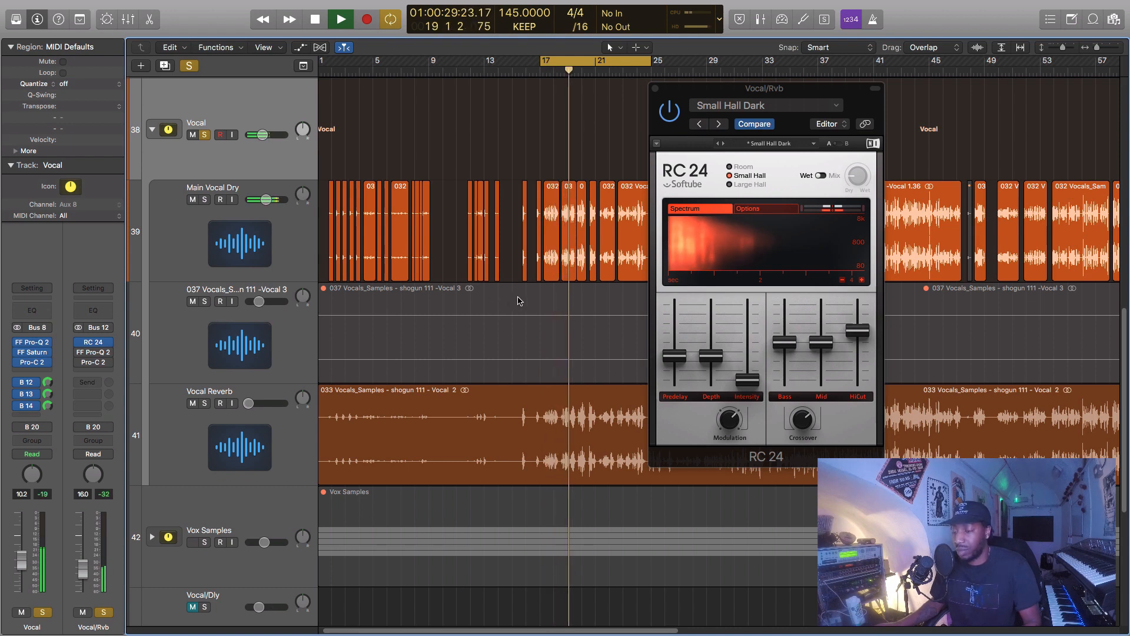
key(space)
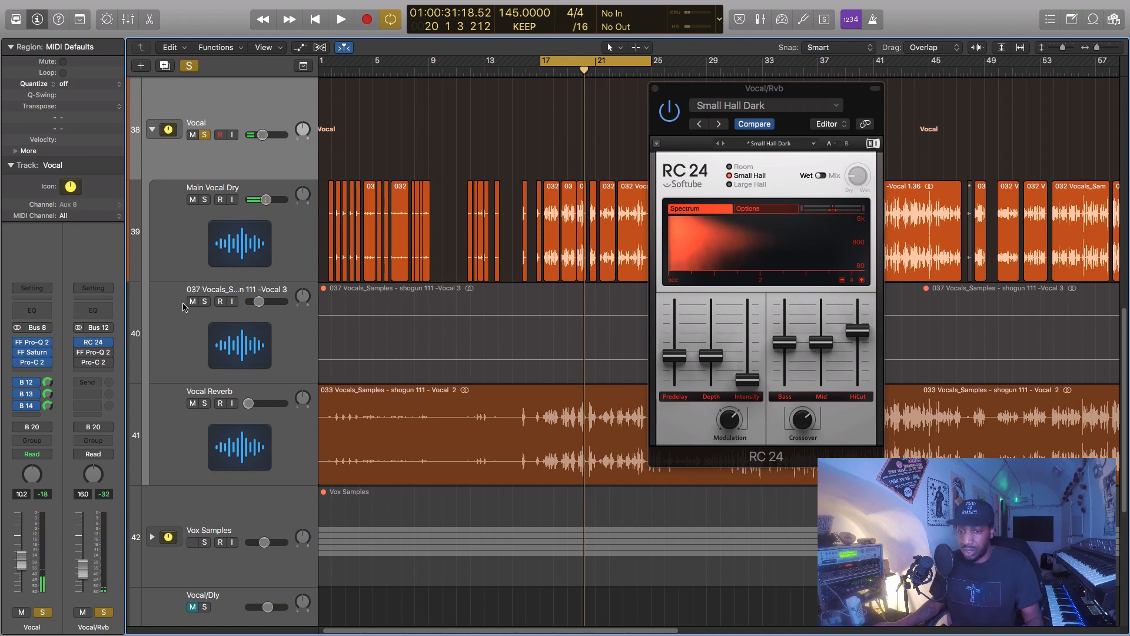
Open the FF Pro-Q 2 on the Vocal/Rvb channel, re-enable it, and audition the reverb with the EQ active.
click(93, 355)
drag(412, 37, 635, 37)
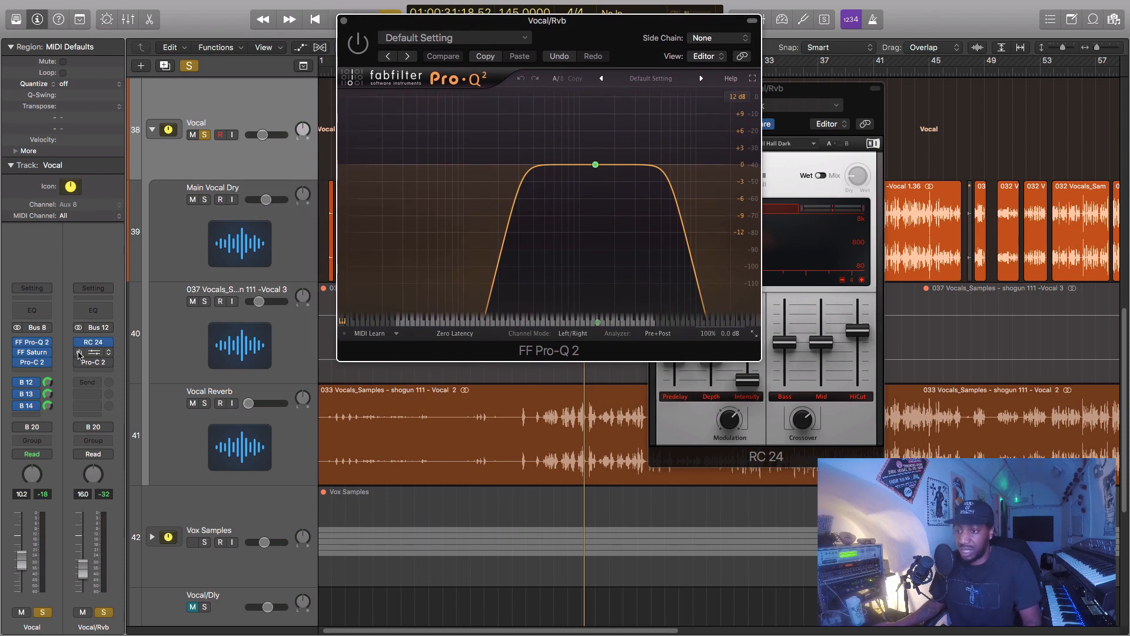
click(93, 353)
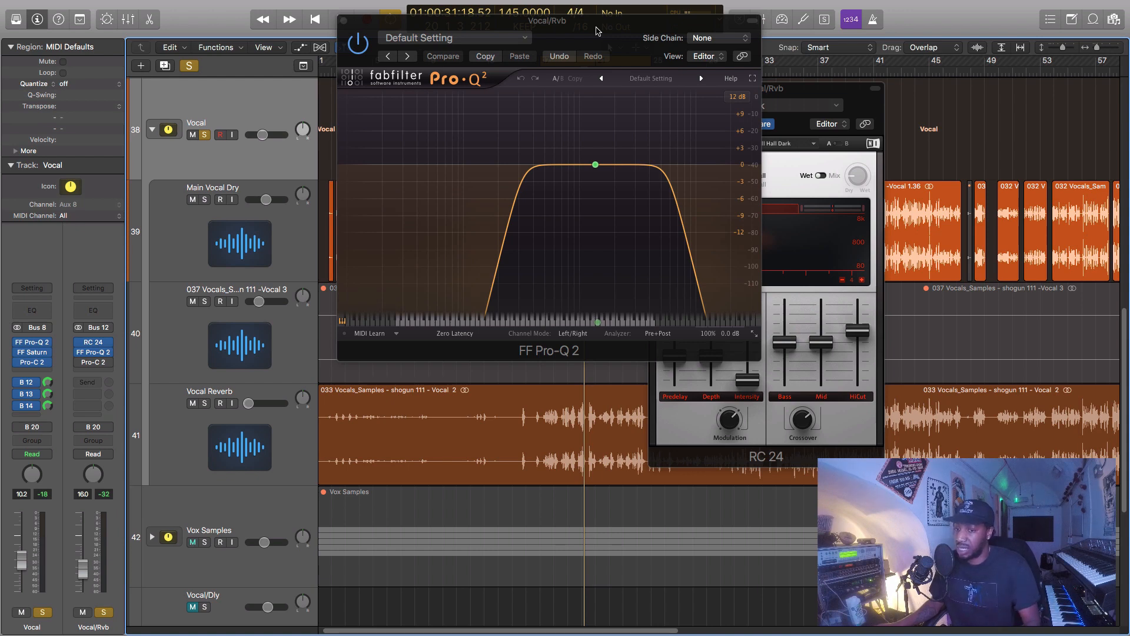
key(space)
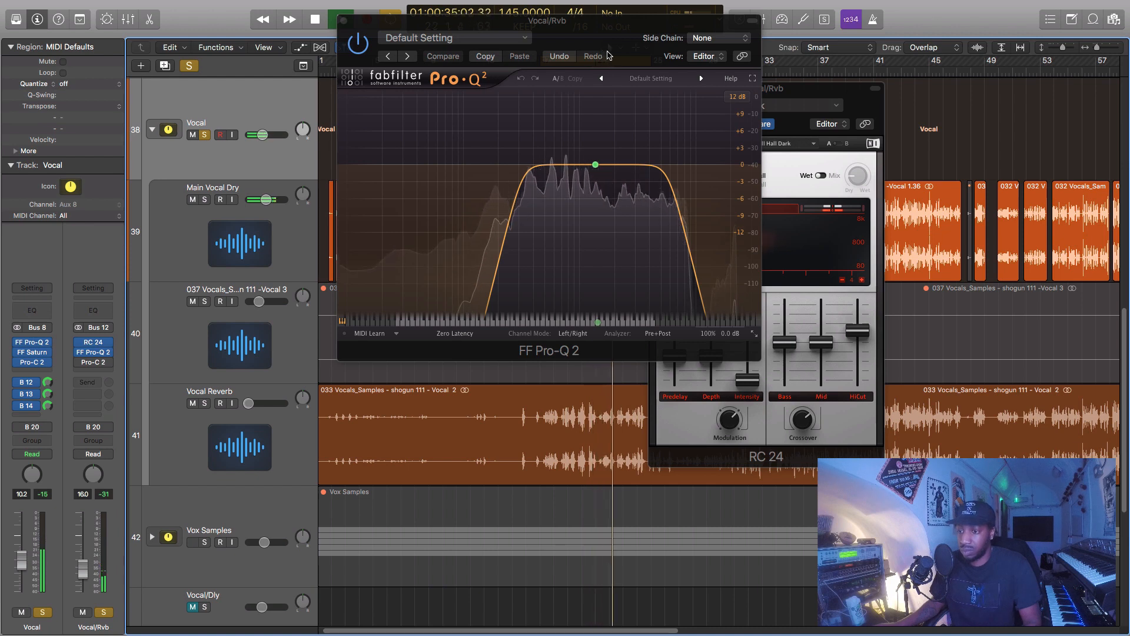
key(space)
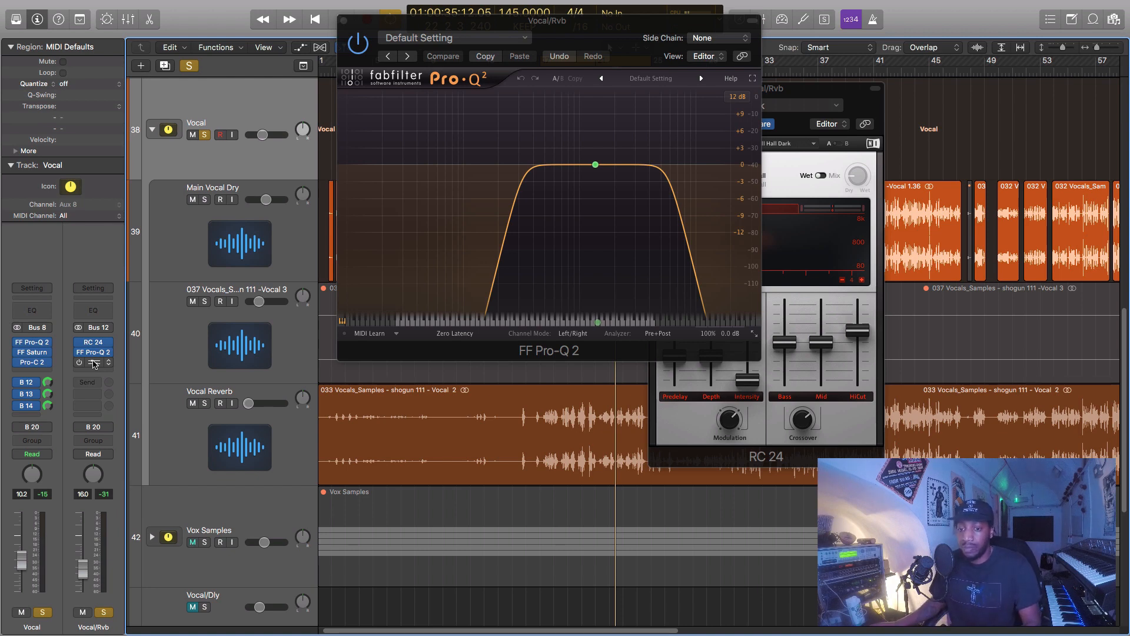
Open and re-enable the Pro-C 2 on the Vocal/Rvb channel, set its side chain to internal, and audition the compression.
click(94, 363)
drag(380, 17, 709, 10)
mouse_move(79, 365)
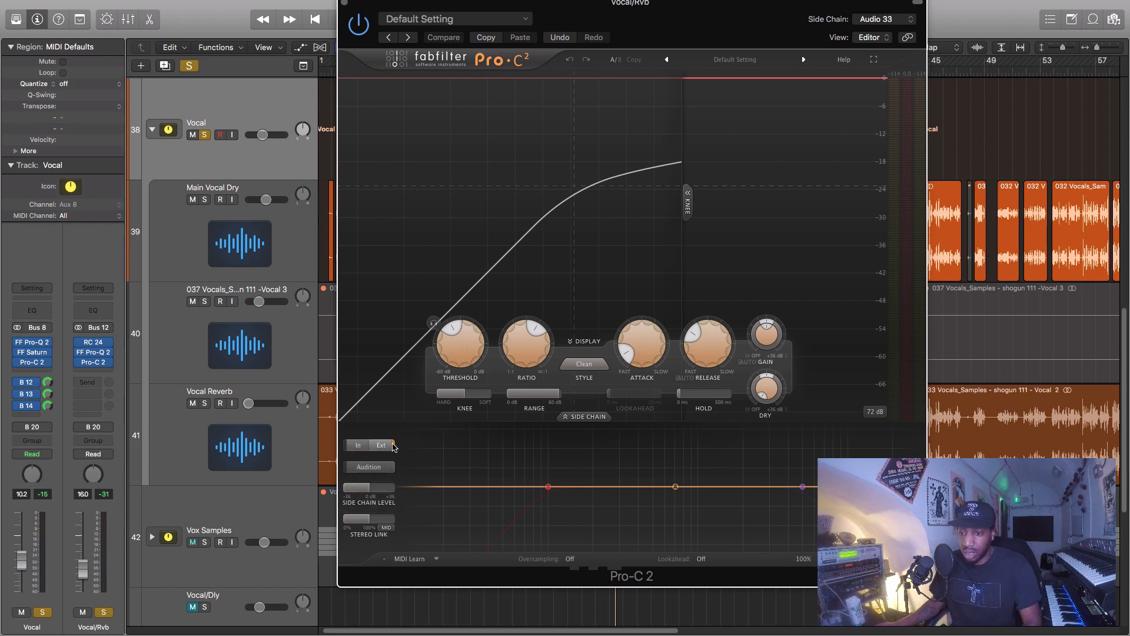
click(358, 447)
key(space)
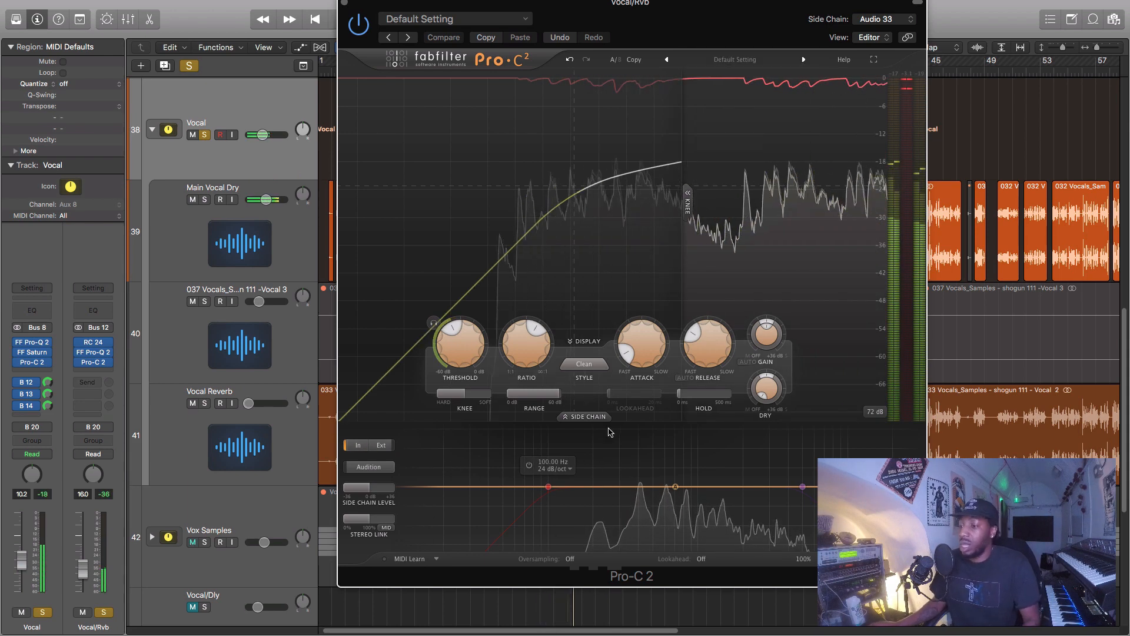
key(space)
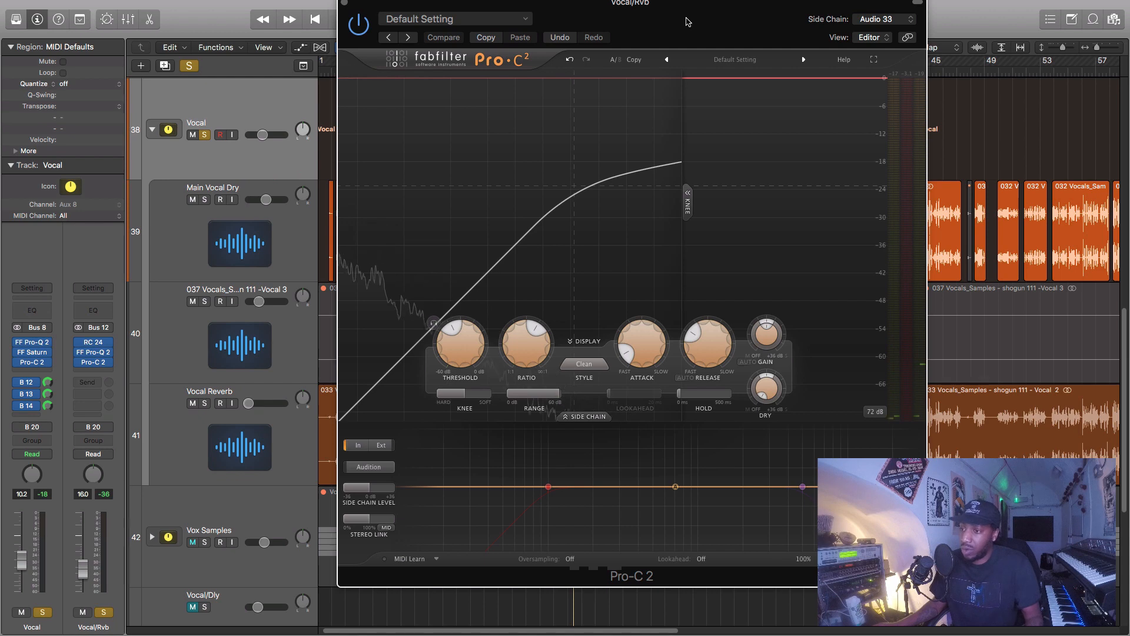
Choose Main Vocal Dry (Audio 33) as the Pro-C 2 side chain source, switch to the external side chain, and audition the ducked reverb.
click(909, 20)
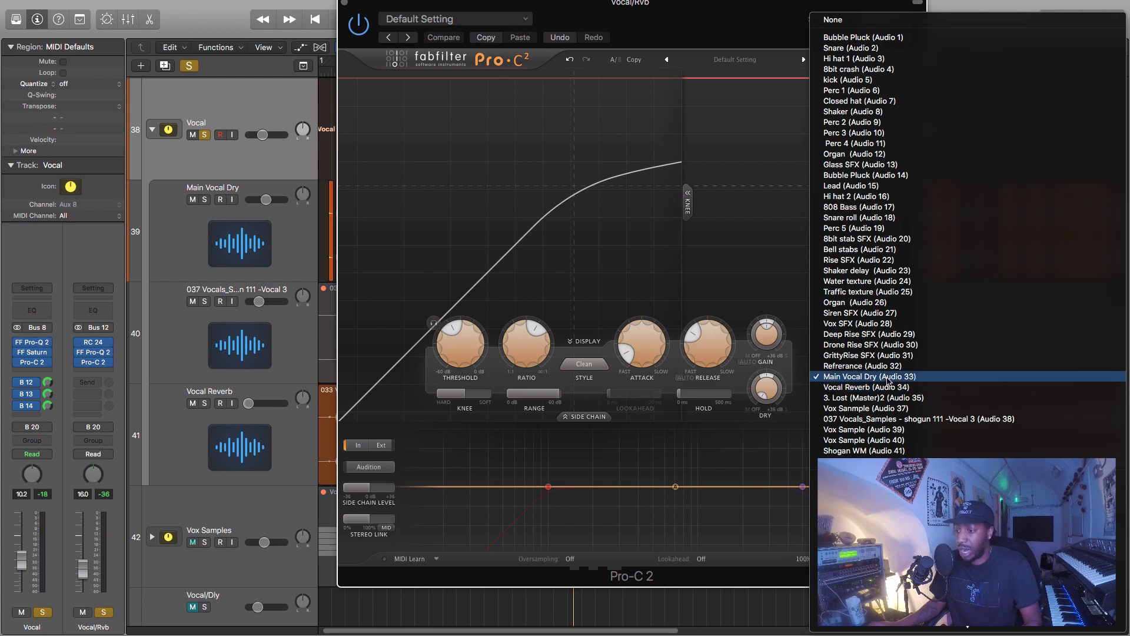
click(760, 24)
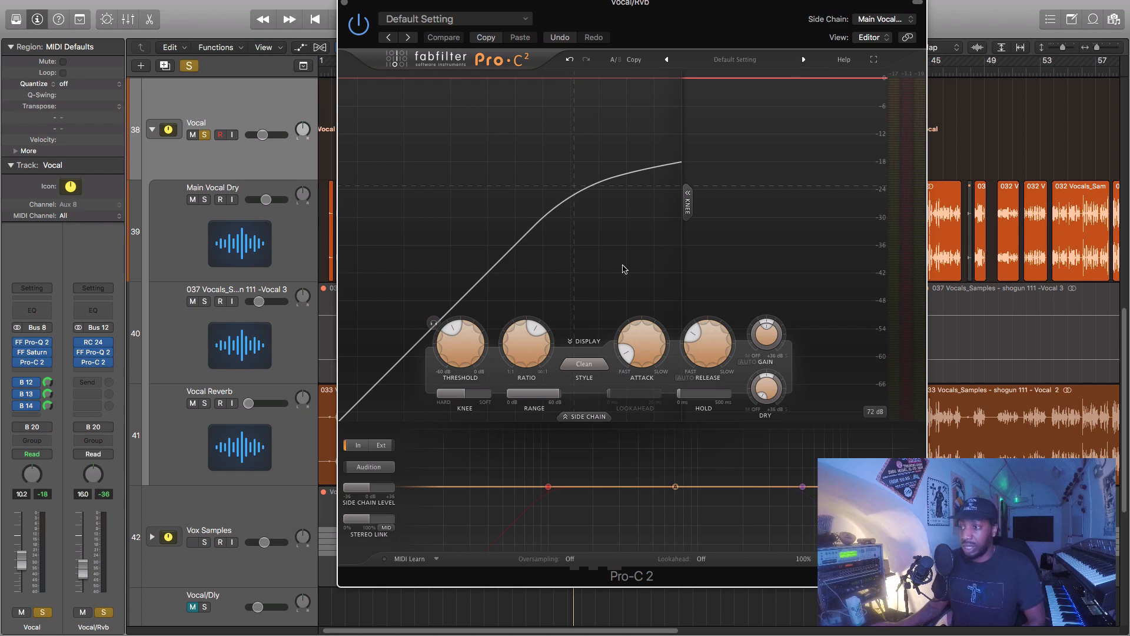
click(383, 446)
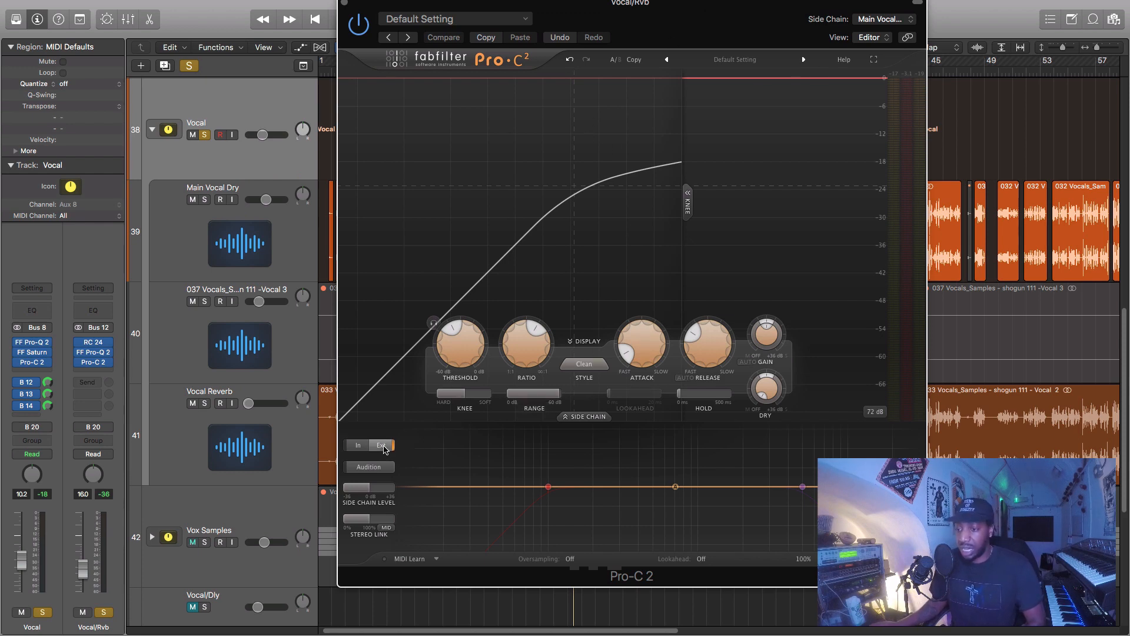
key(space)
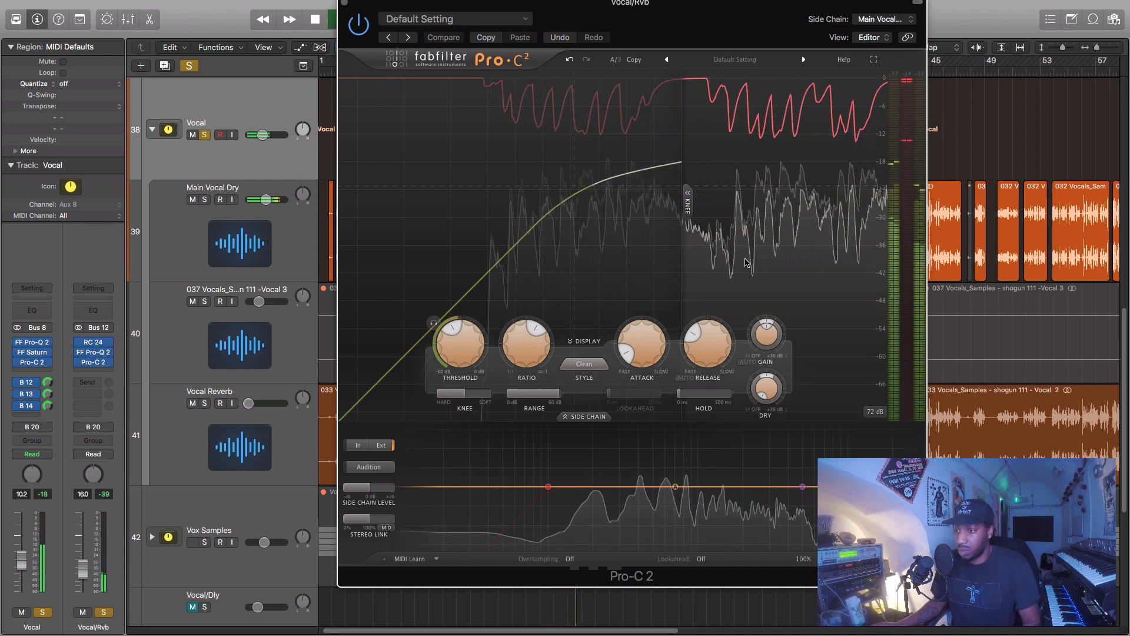
key(space)
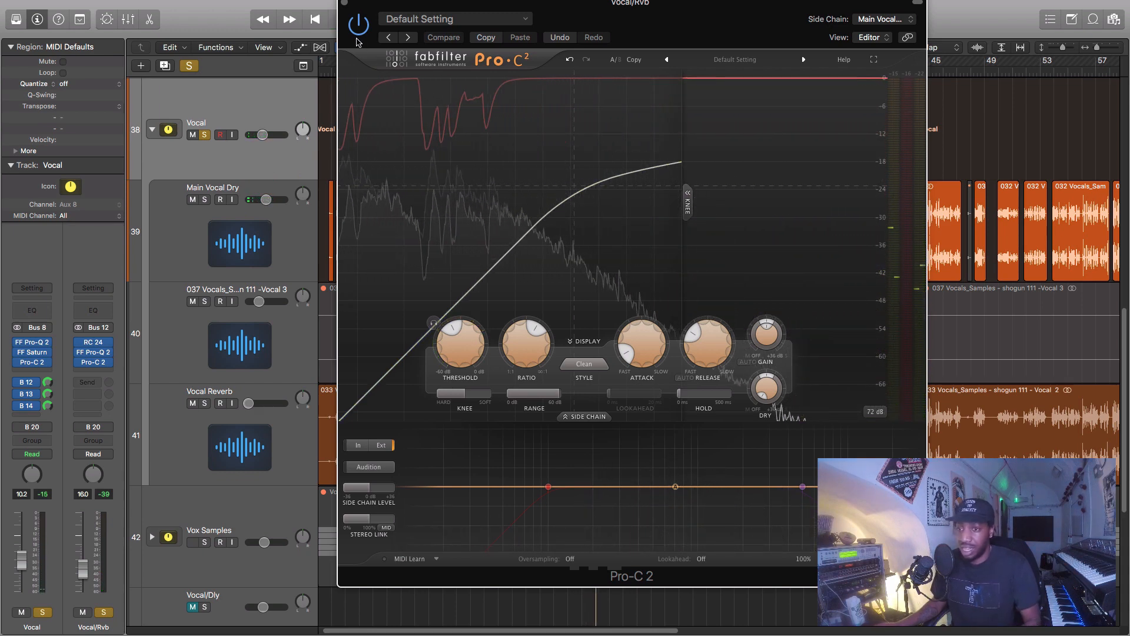
Compare the vocal reverb with the Pro-C 2 bypassed and with it enabled during playback.
key(space)
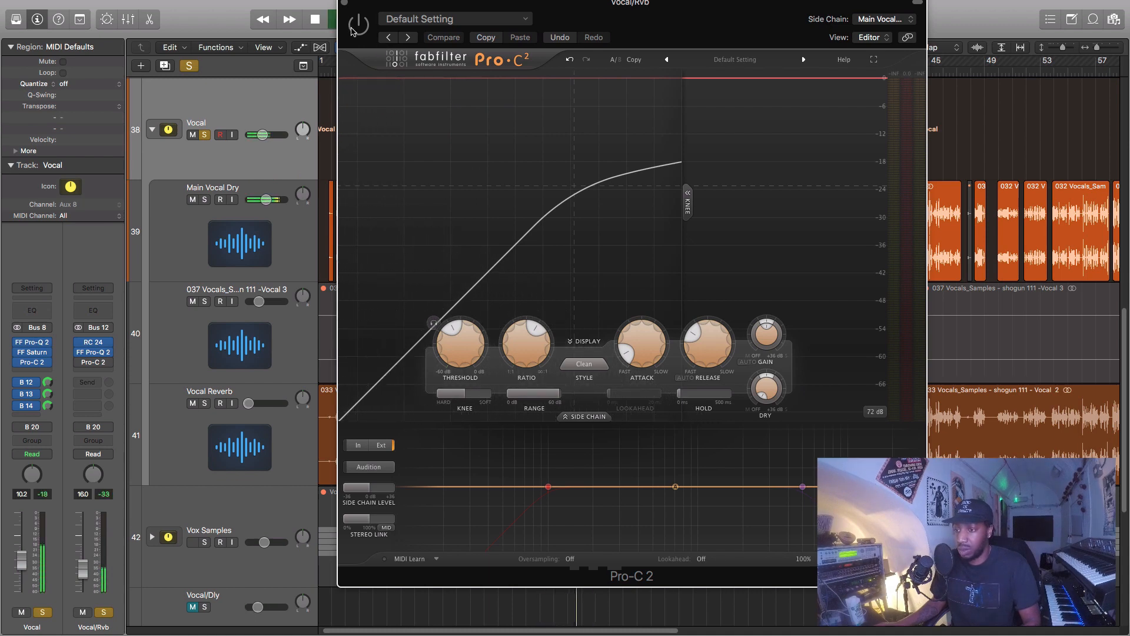
key(space)
click(364, 30)
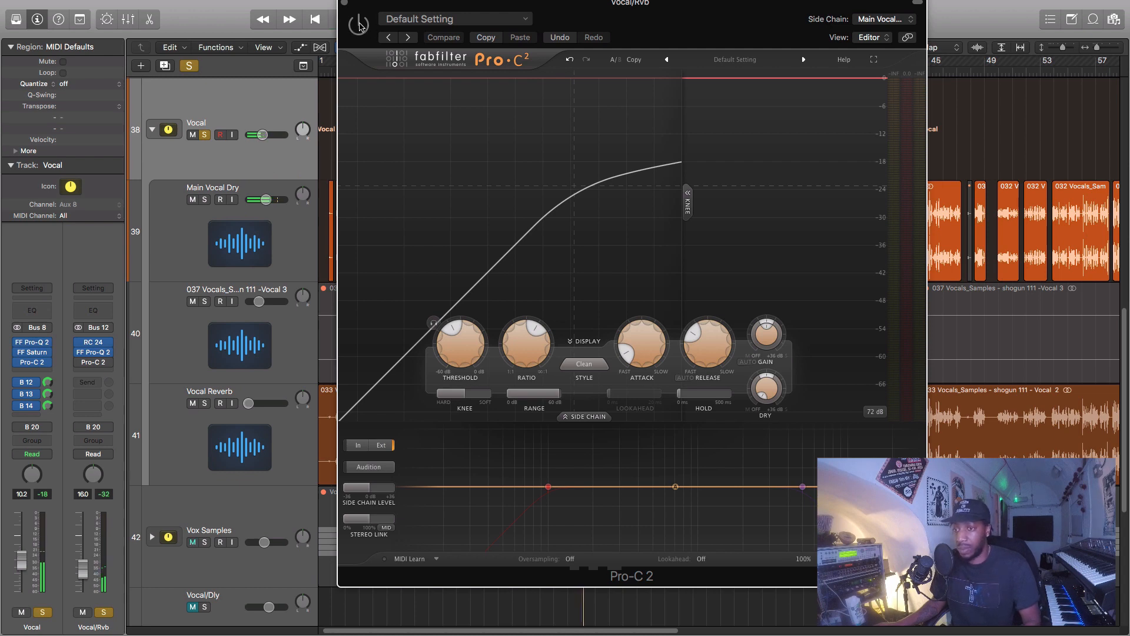
key(space)
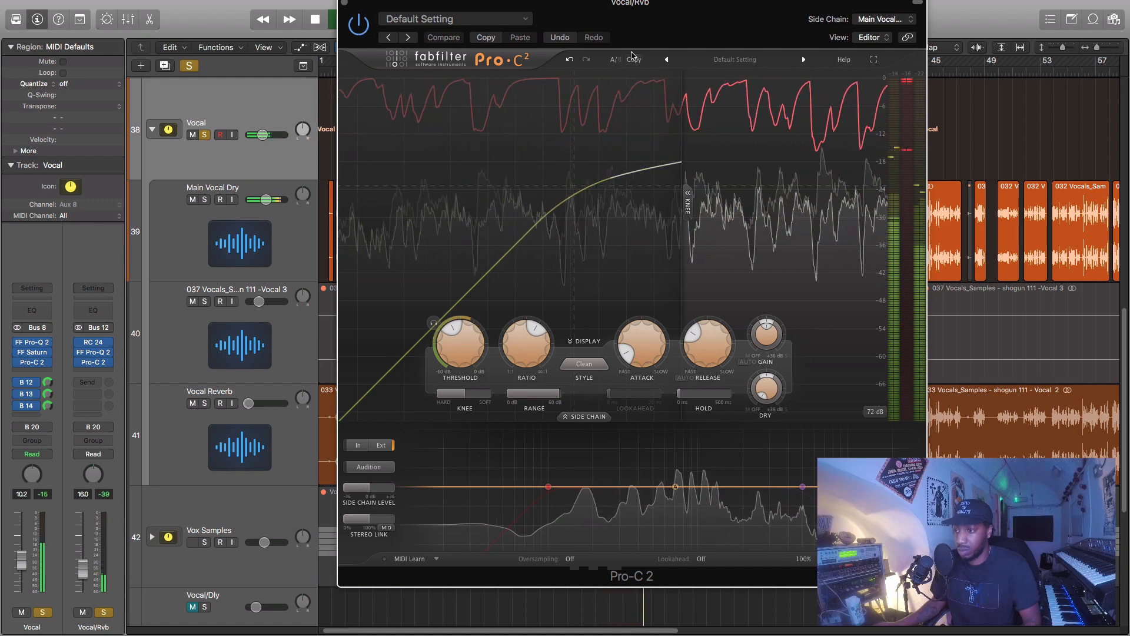
key(space)
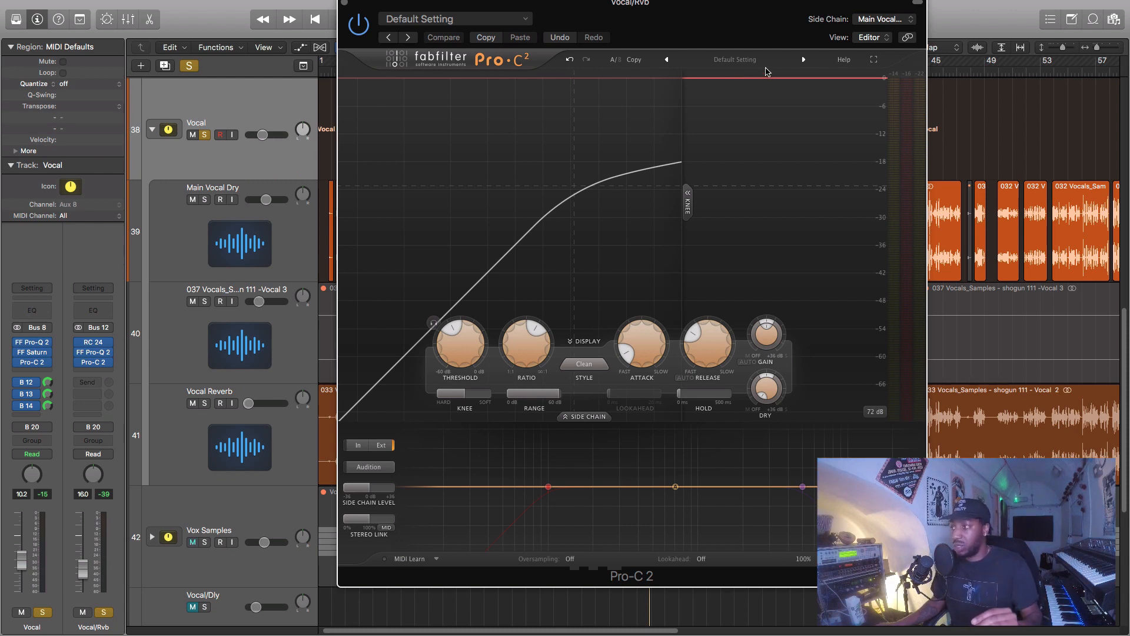
Turn off all solos and audition the vocal reverb in the full mix.
click(190, 66)
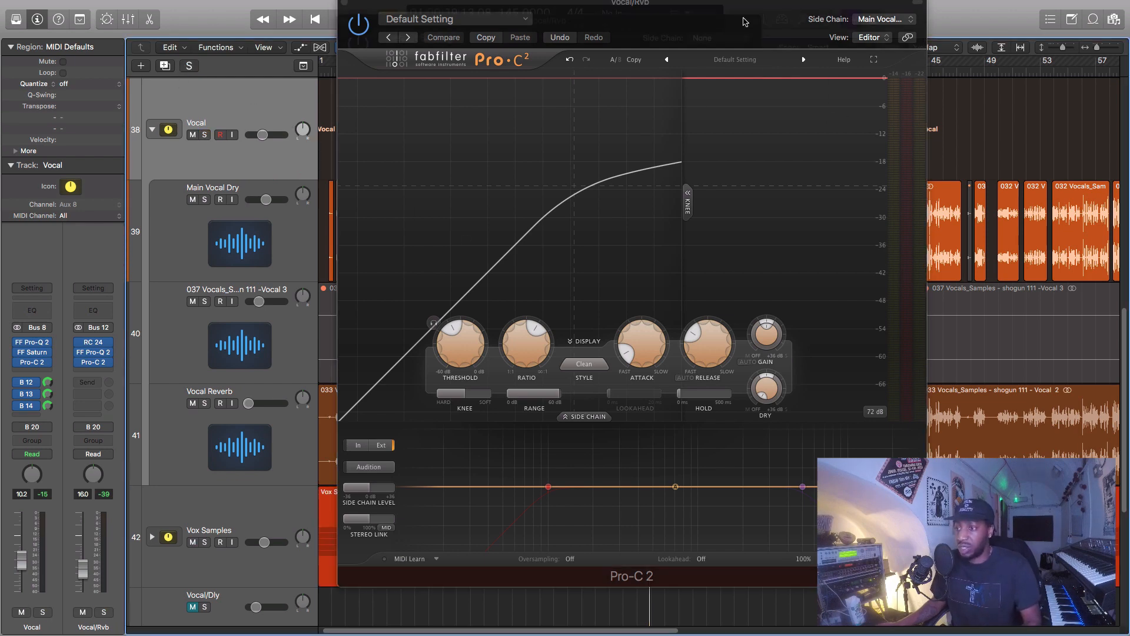
key(space)
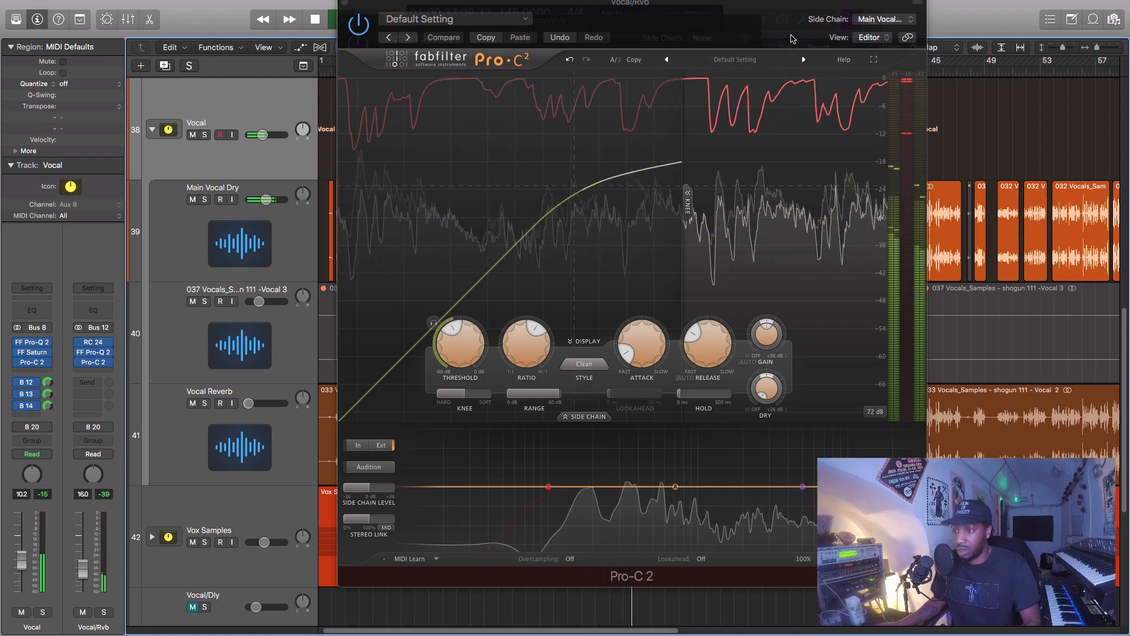
key(space)
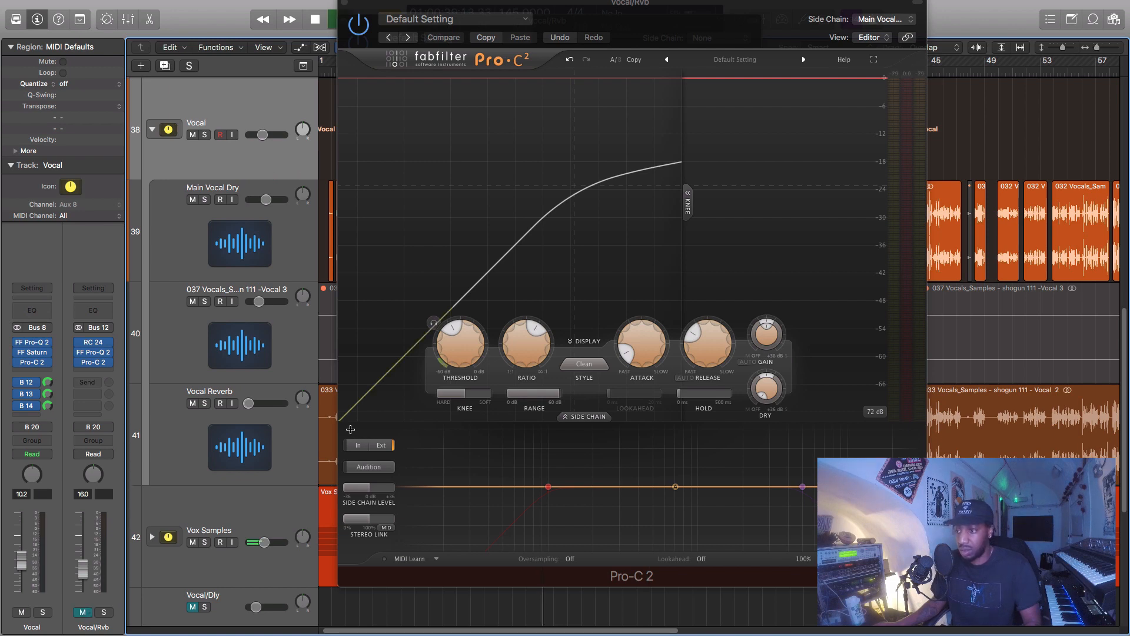
Compare the full mix with the Vocal/Rvb channel muted and unmuted, leaving it unmuted.
key(space)
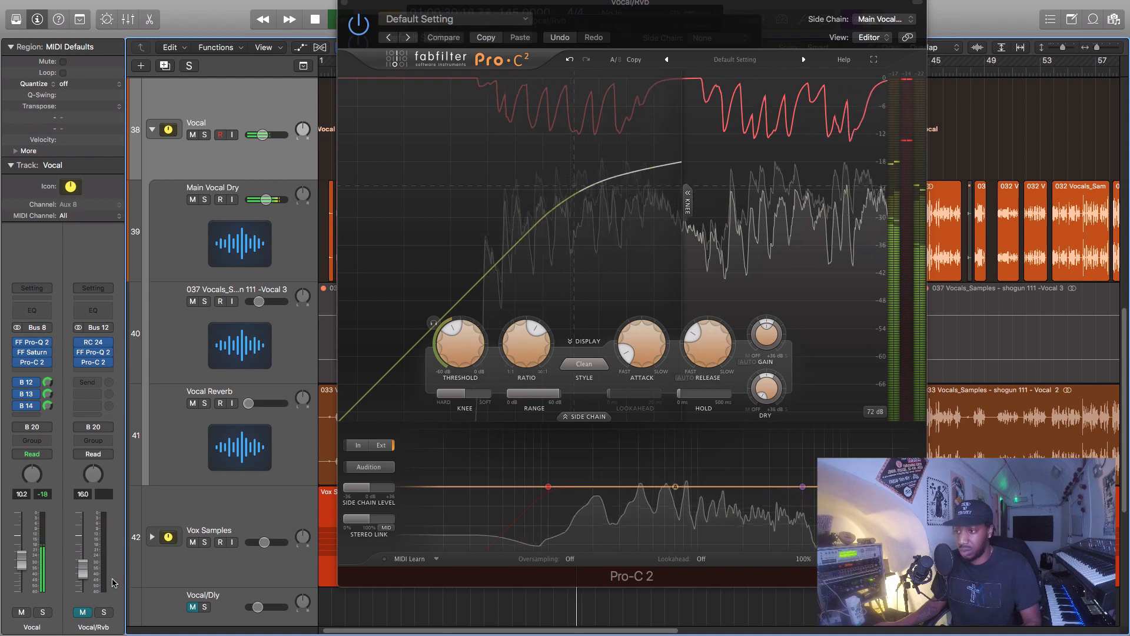
key(space)
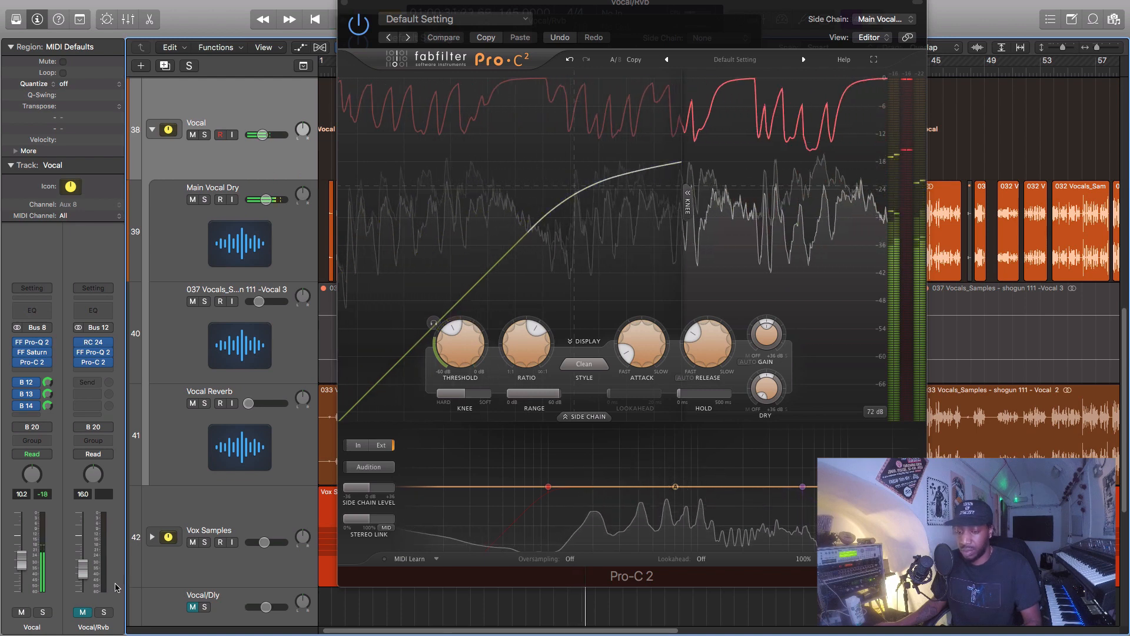
click(83, 613)
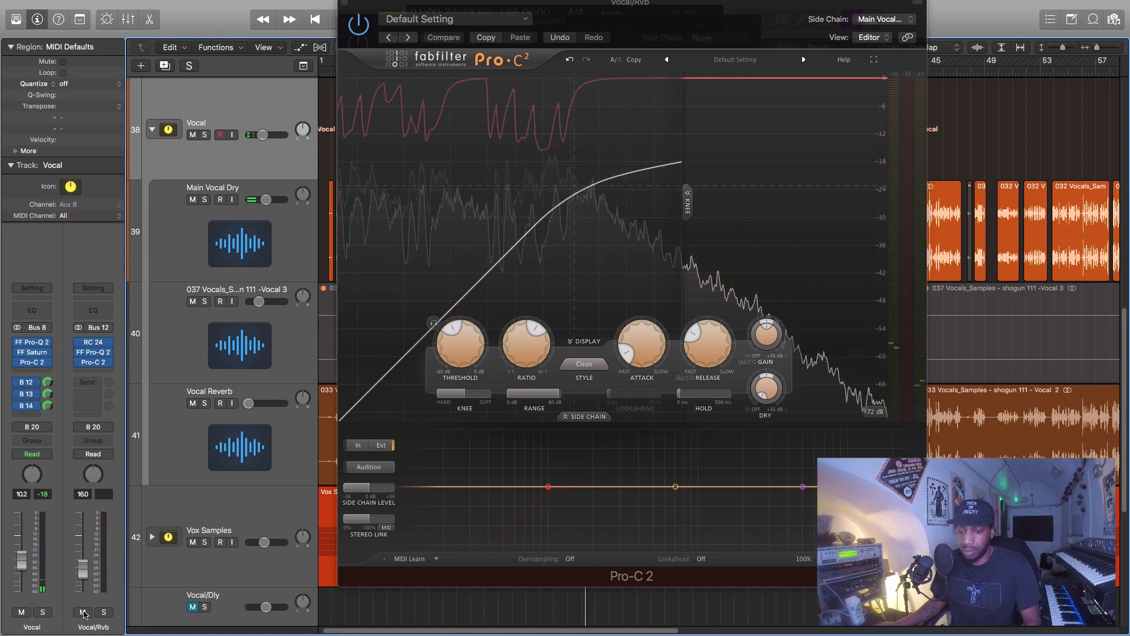
key(space)
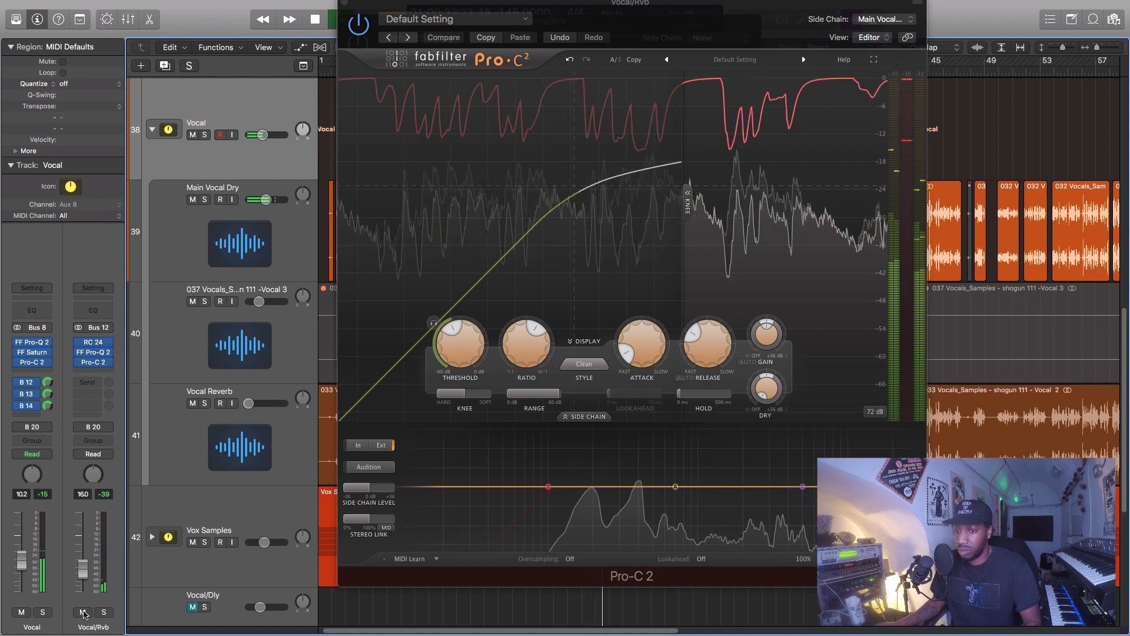
key(space)
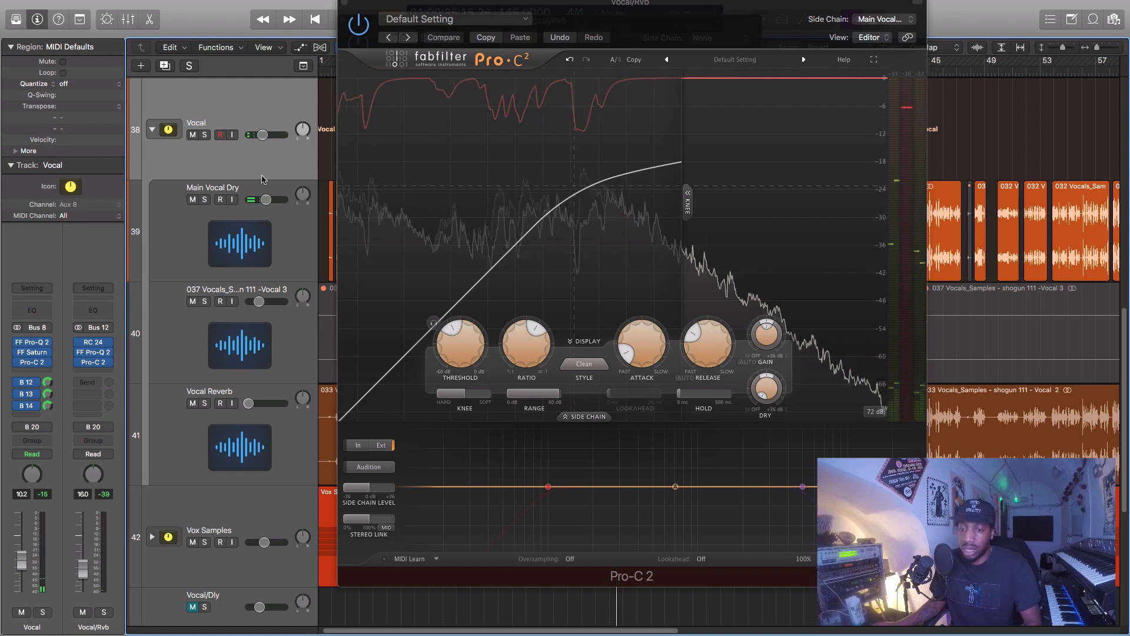
Unmute the Vocal/Dly track and select it to show its channel strip.
scroll(246, 404, down, 6)
scroll(246, 403, down, 1)
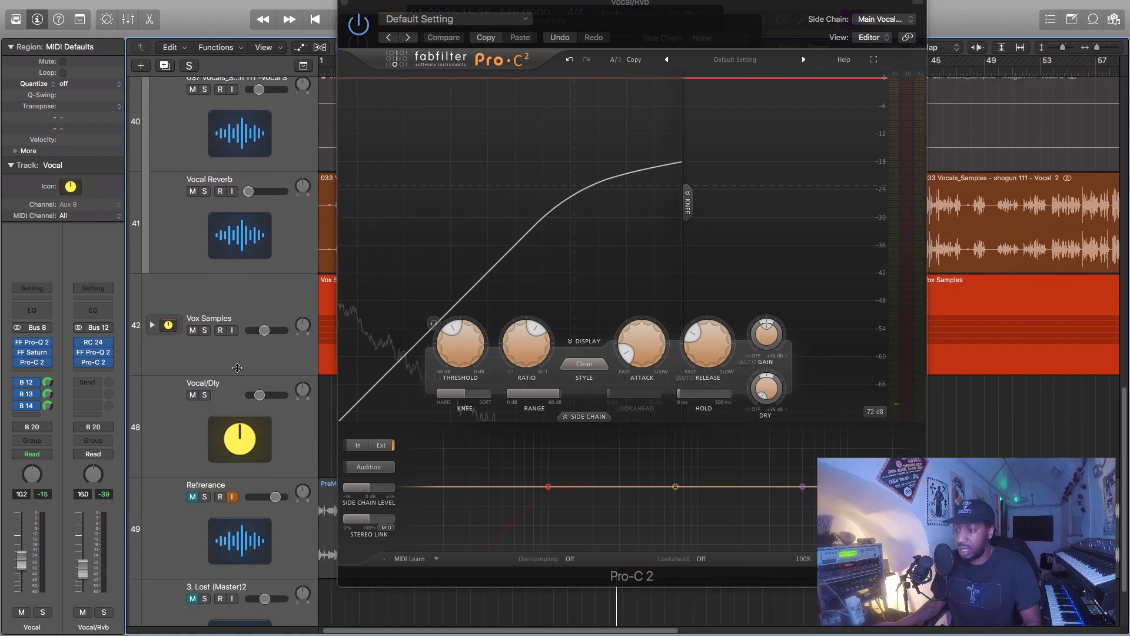
click(168, 425)
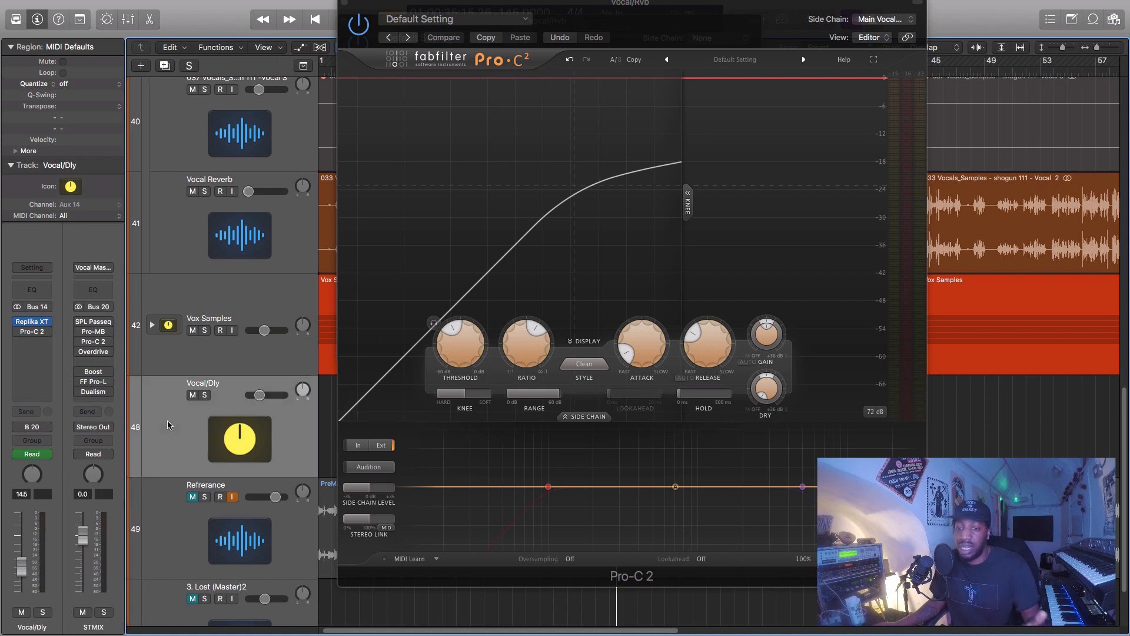